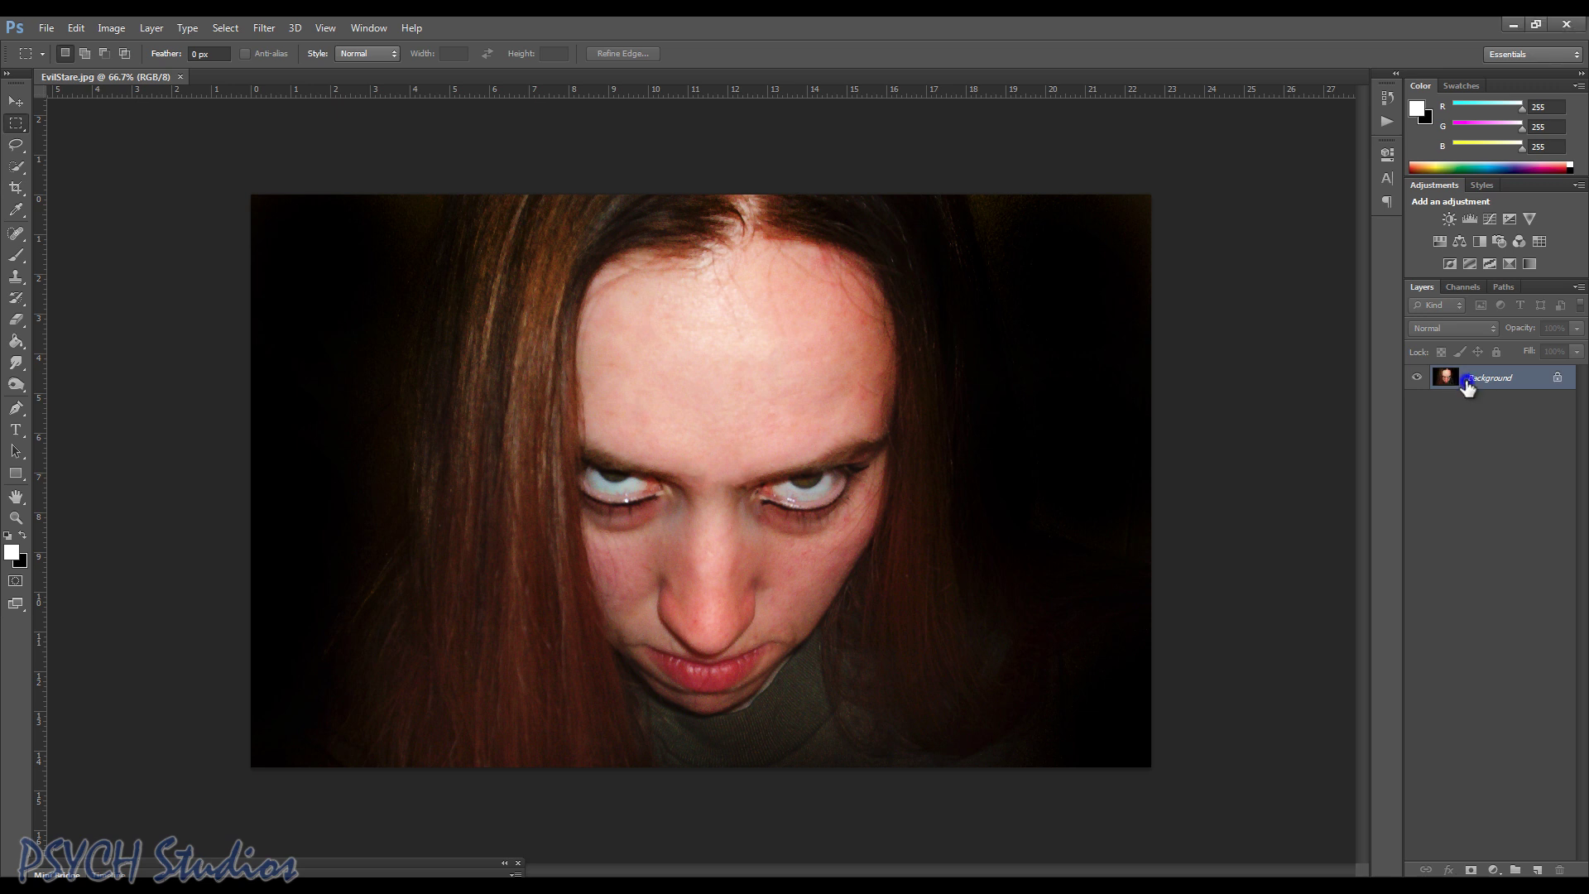
Duplicate the Background layer as a new layer named 'Desat'.
right_click(1500, 380)
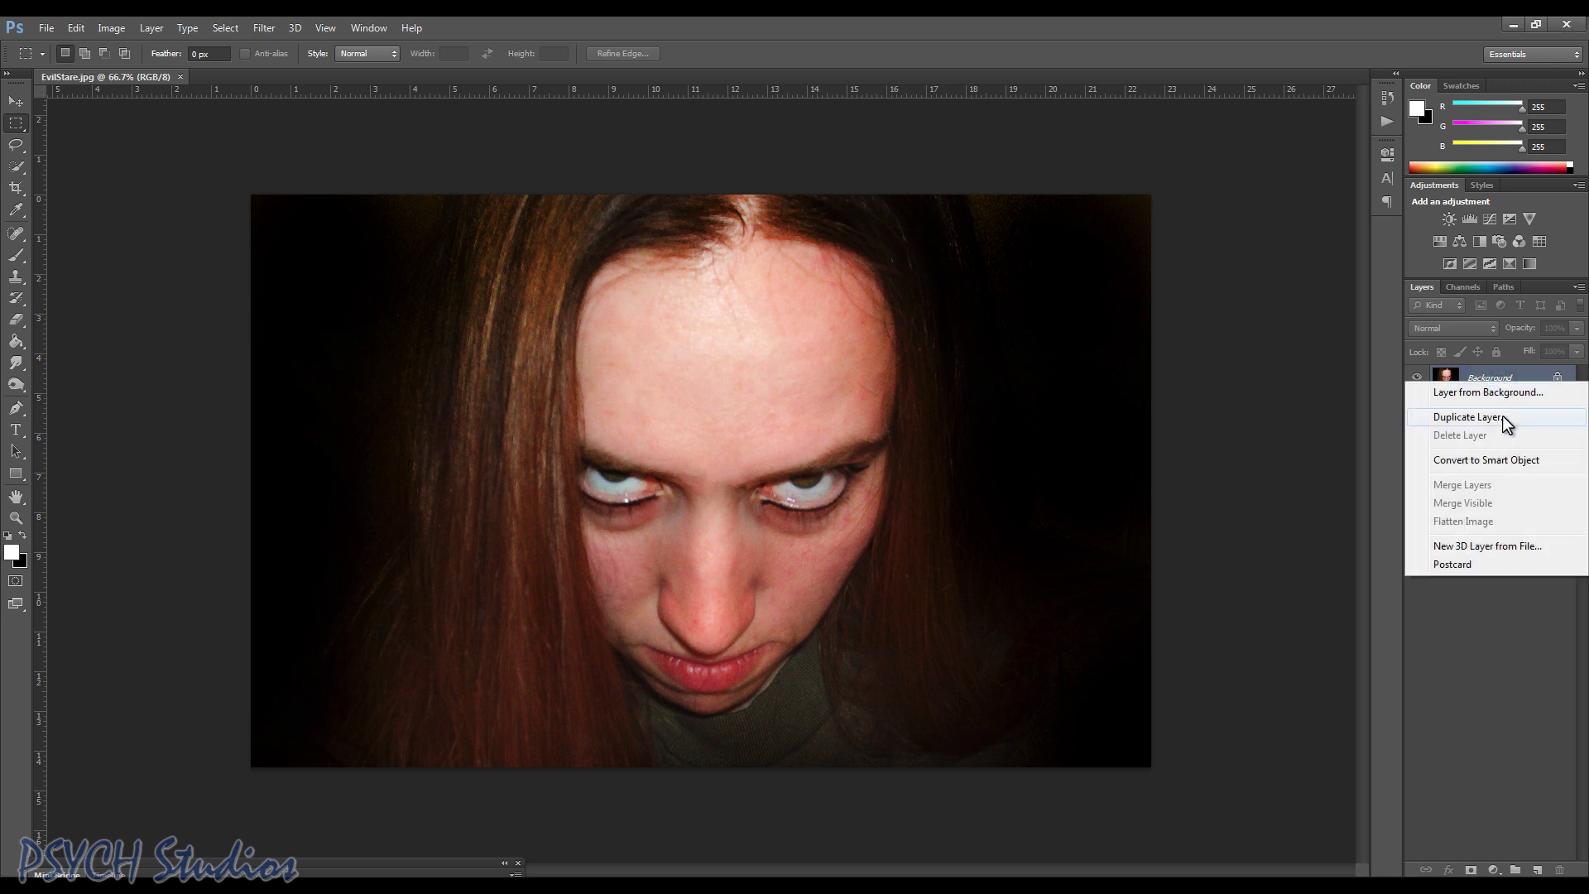
click(1502, 415)
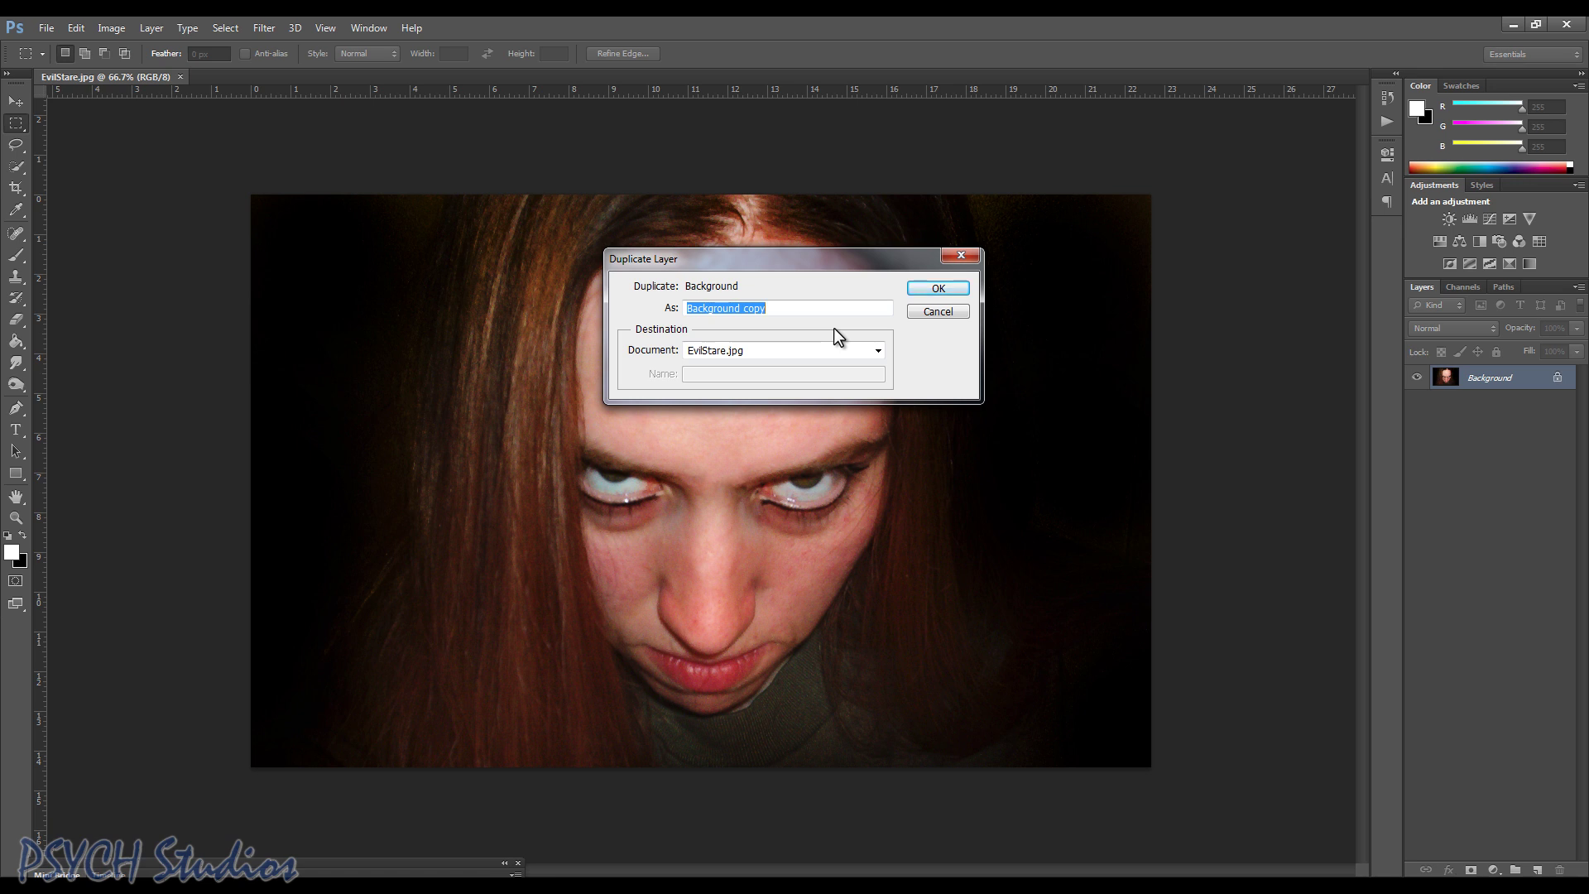
text(Desat)
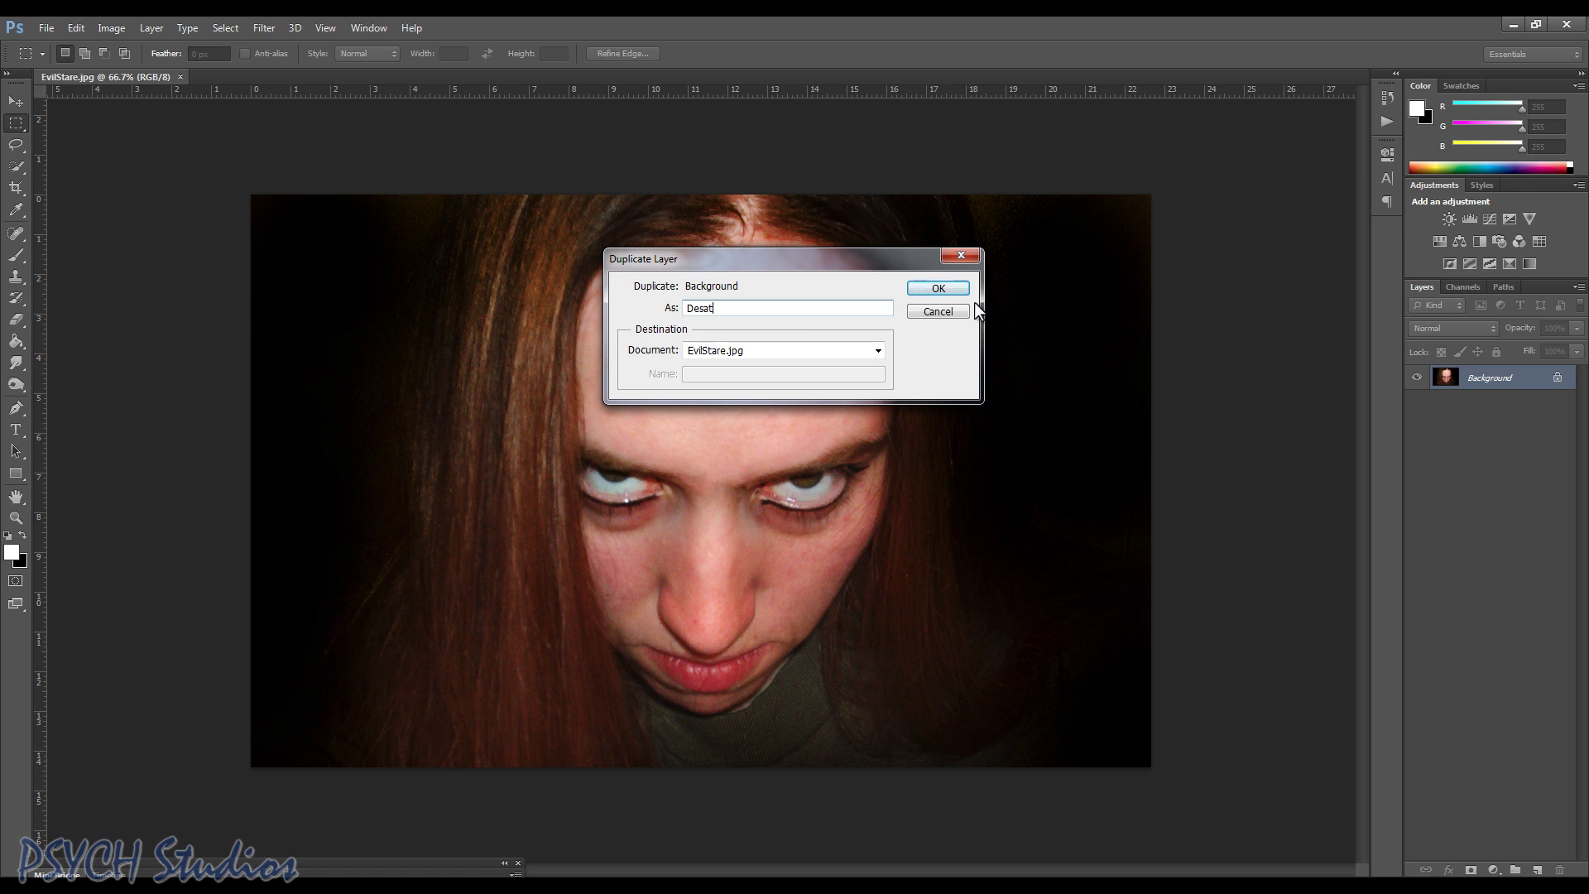
click(938, 289)
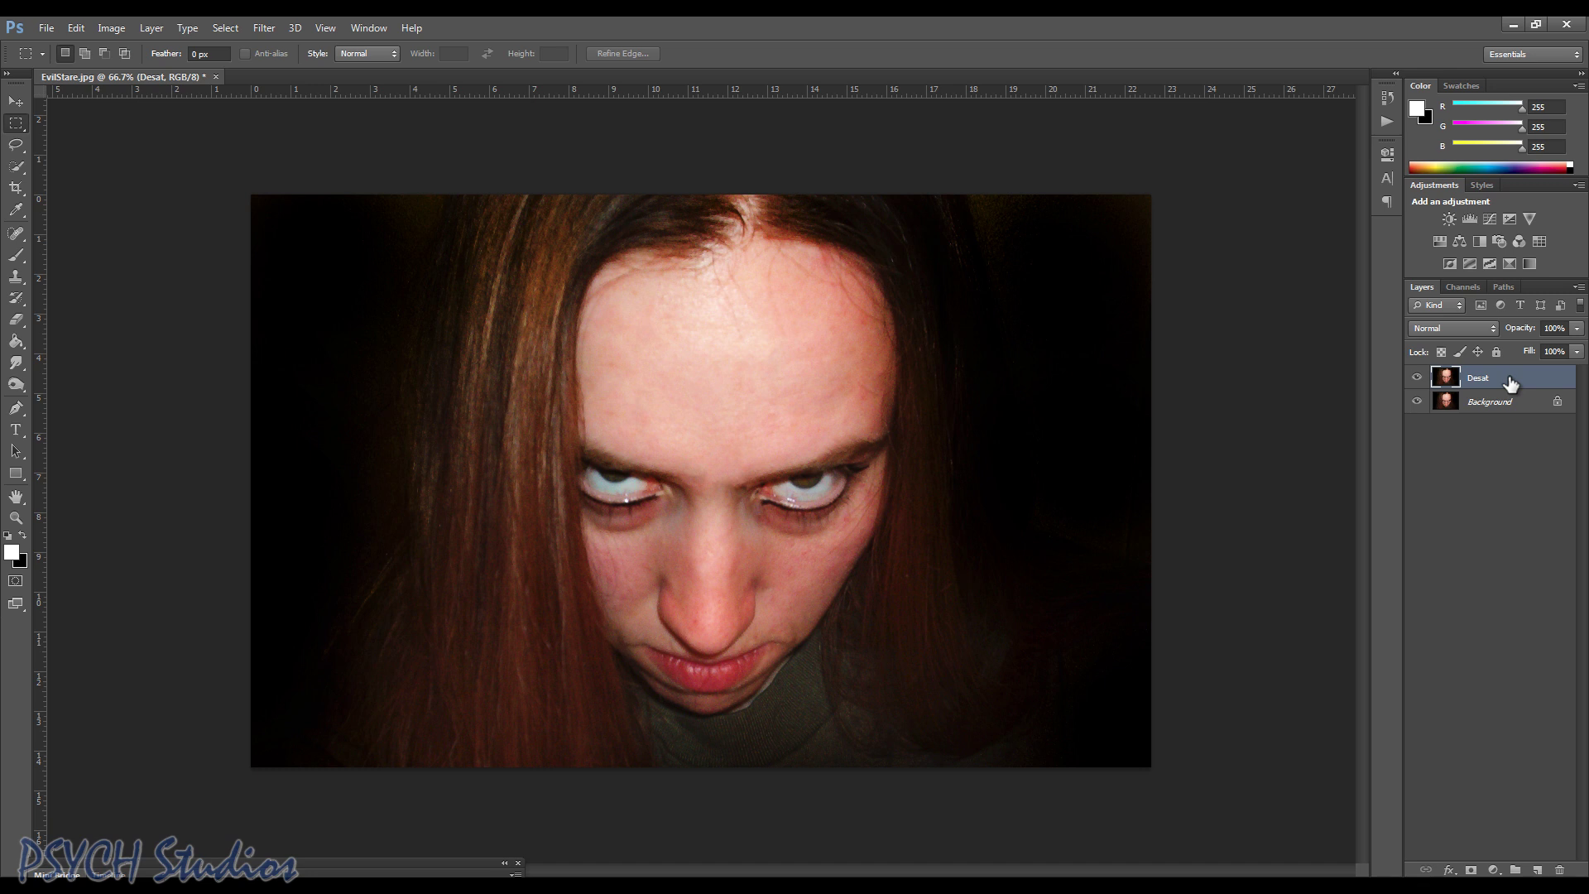
Desaturate the Desat layer with Shift+Ctrl+U so the portrait turns black-and-white.
key(ctrl+shift+u)
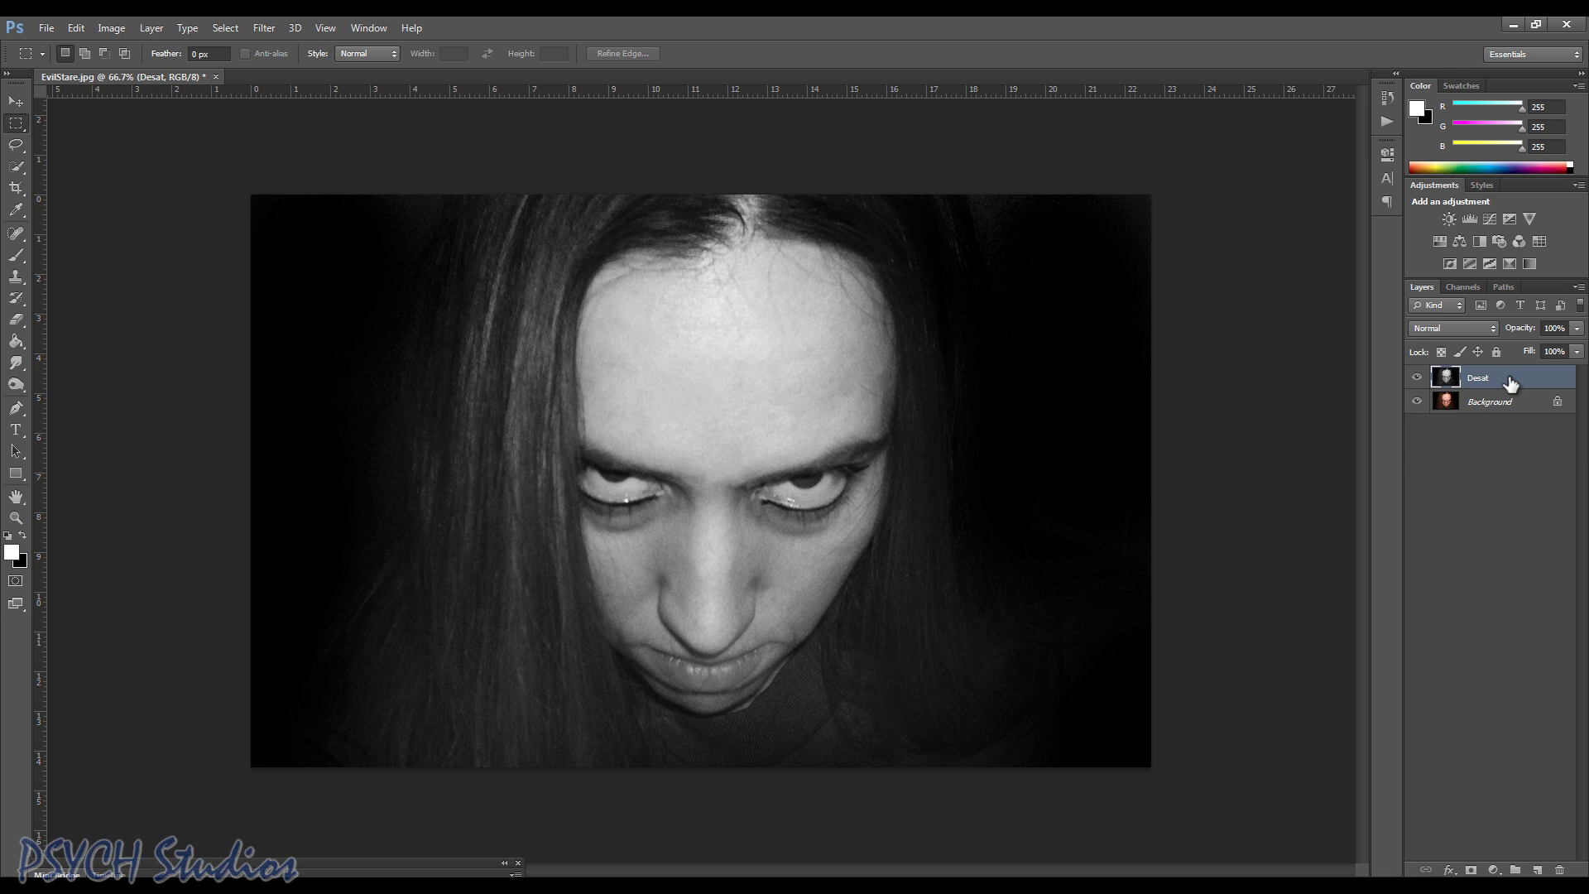
Duplicate the Desat layer as a new top layer named 'MBlur'.
right_click(1510, 383)
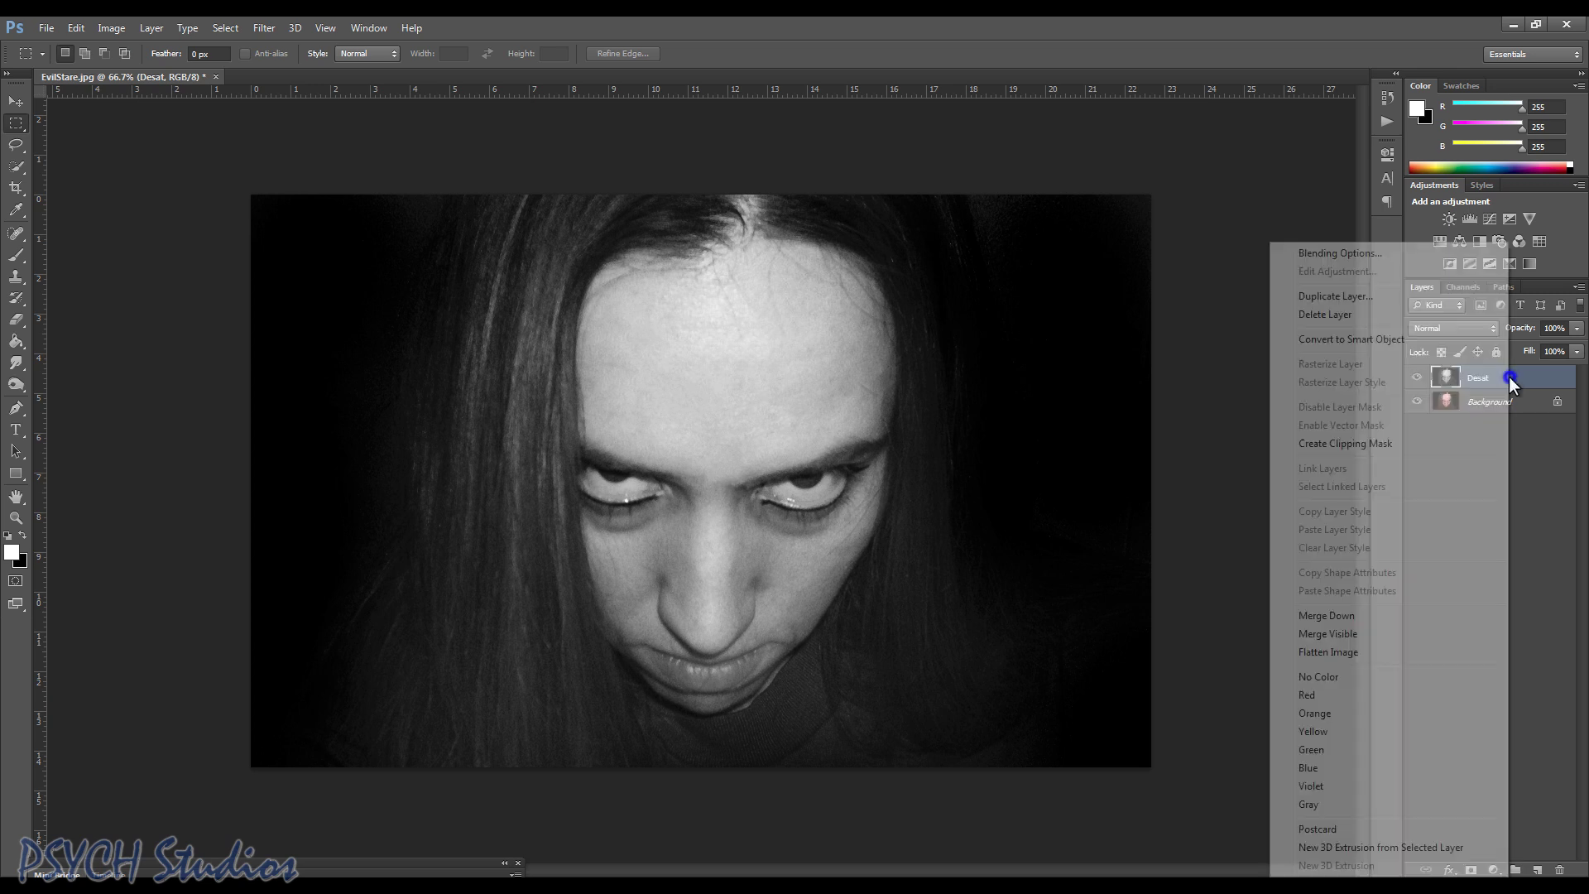
click(1381, 301)
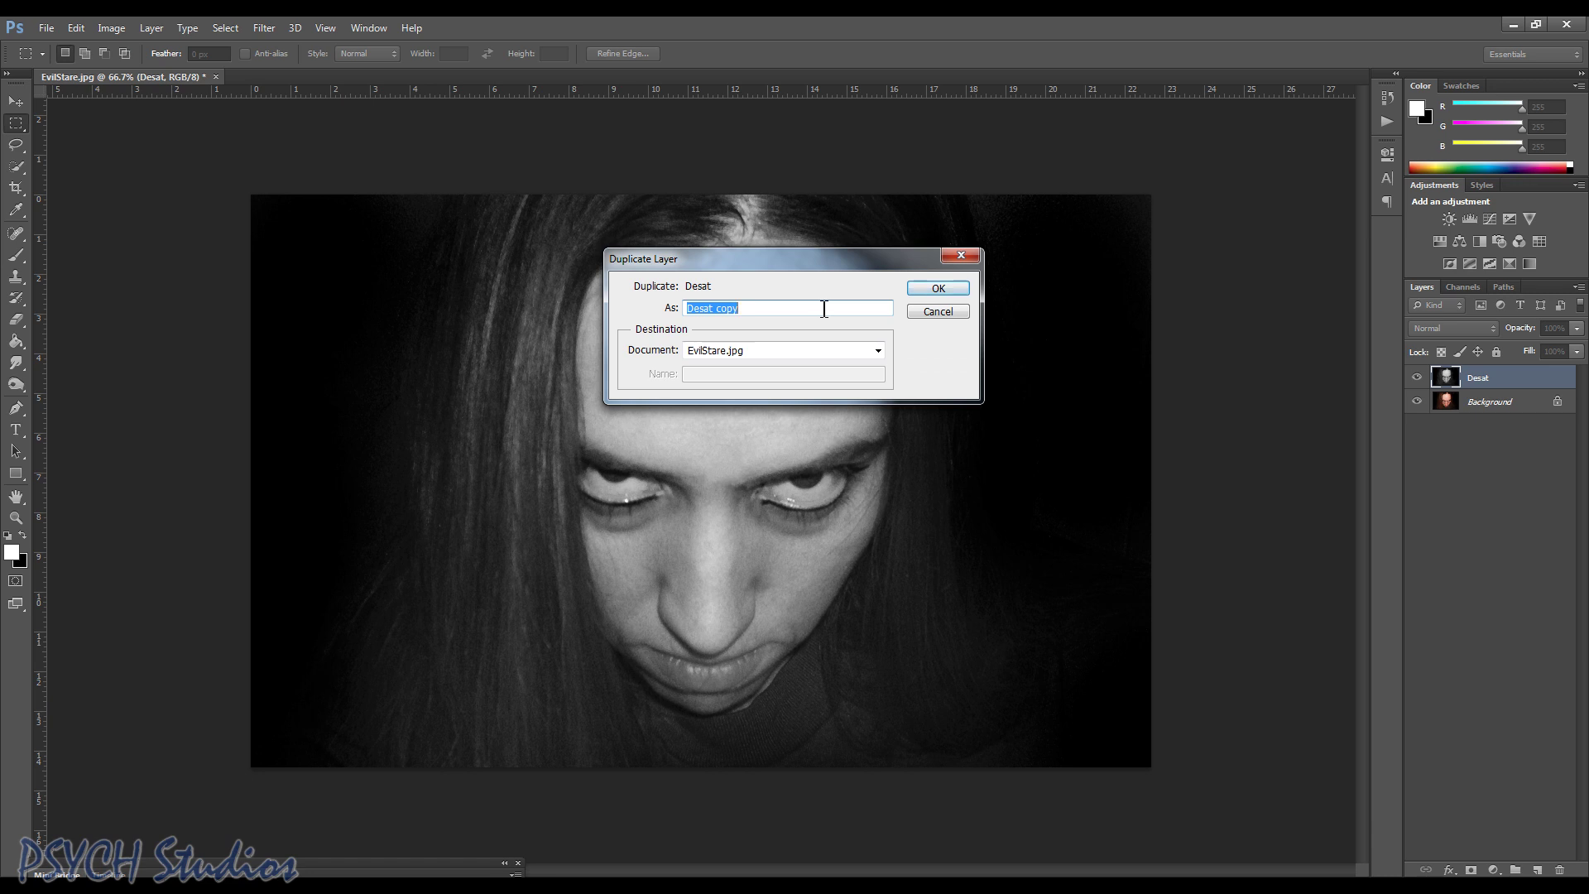
text(MBlur)
click(935, 289)
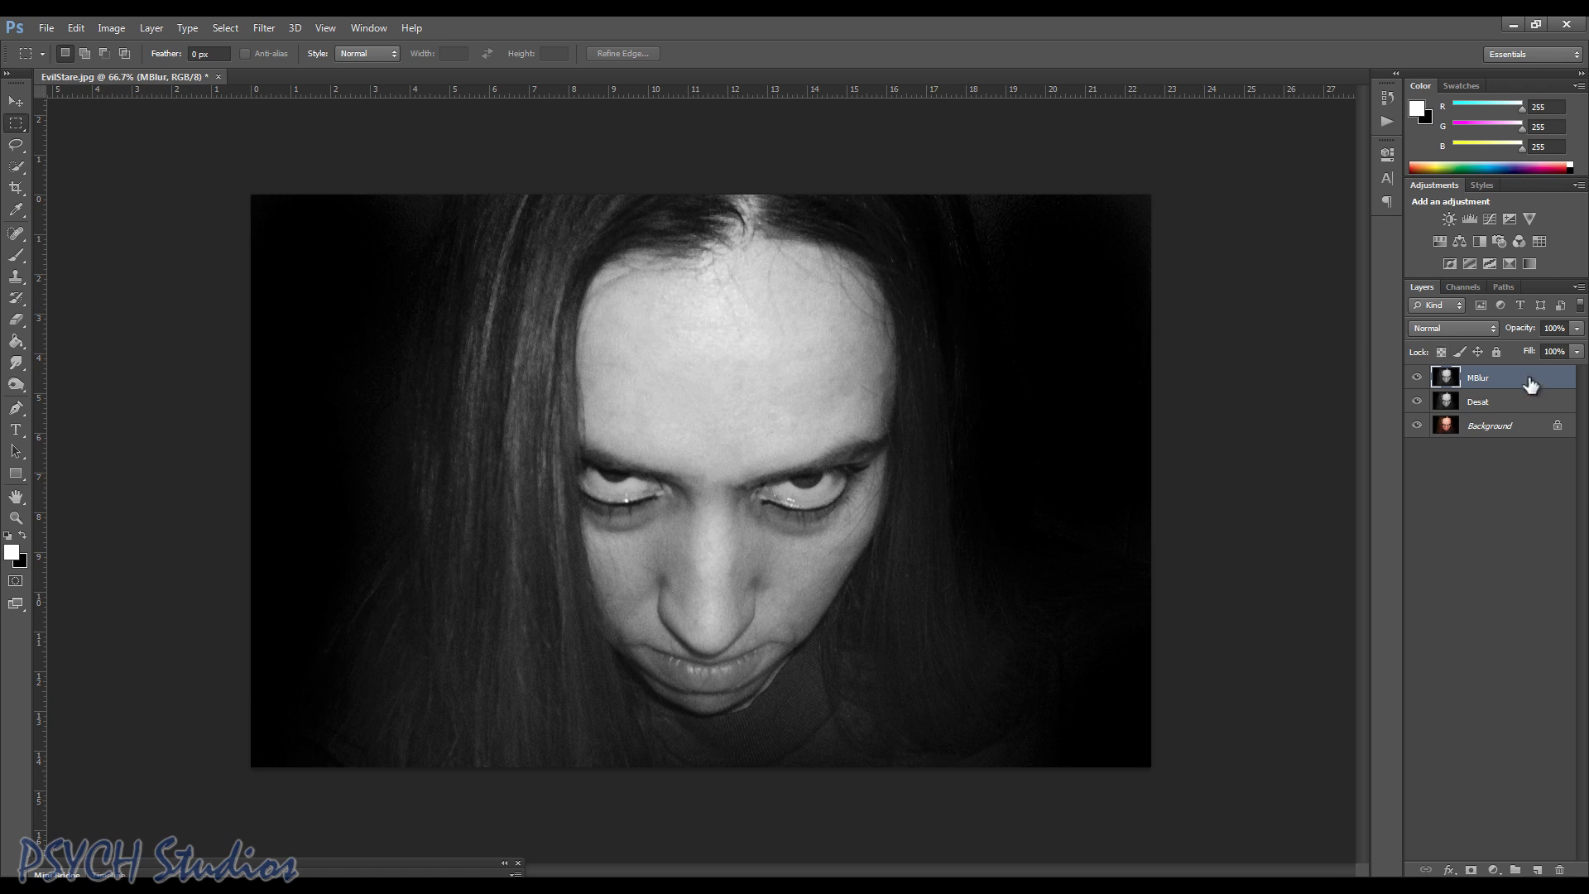
Apply a Motion Blur to MBlur with 0° angle and 90 pixels distance.
click(265, 30)
mouse_move(289, 195)
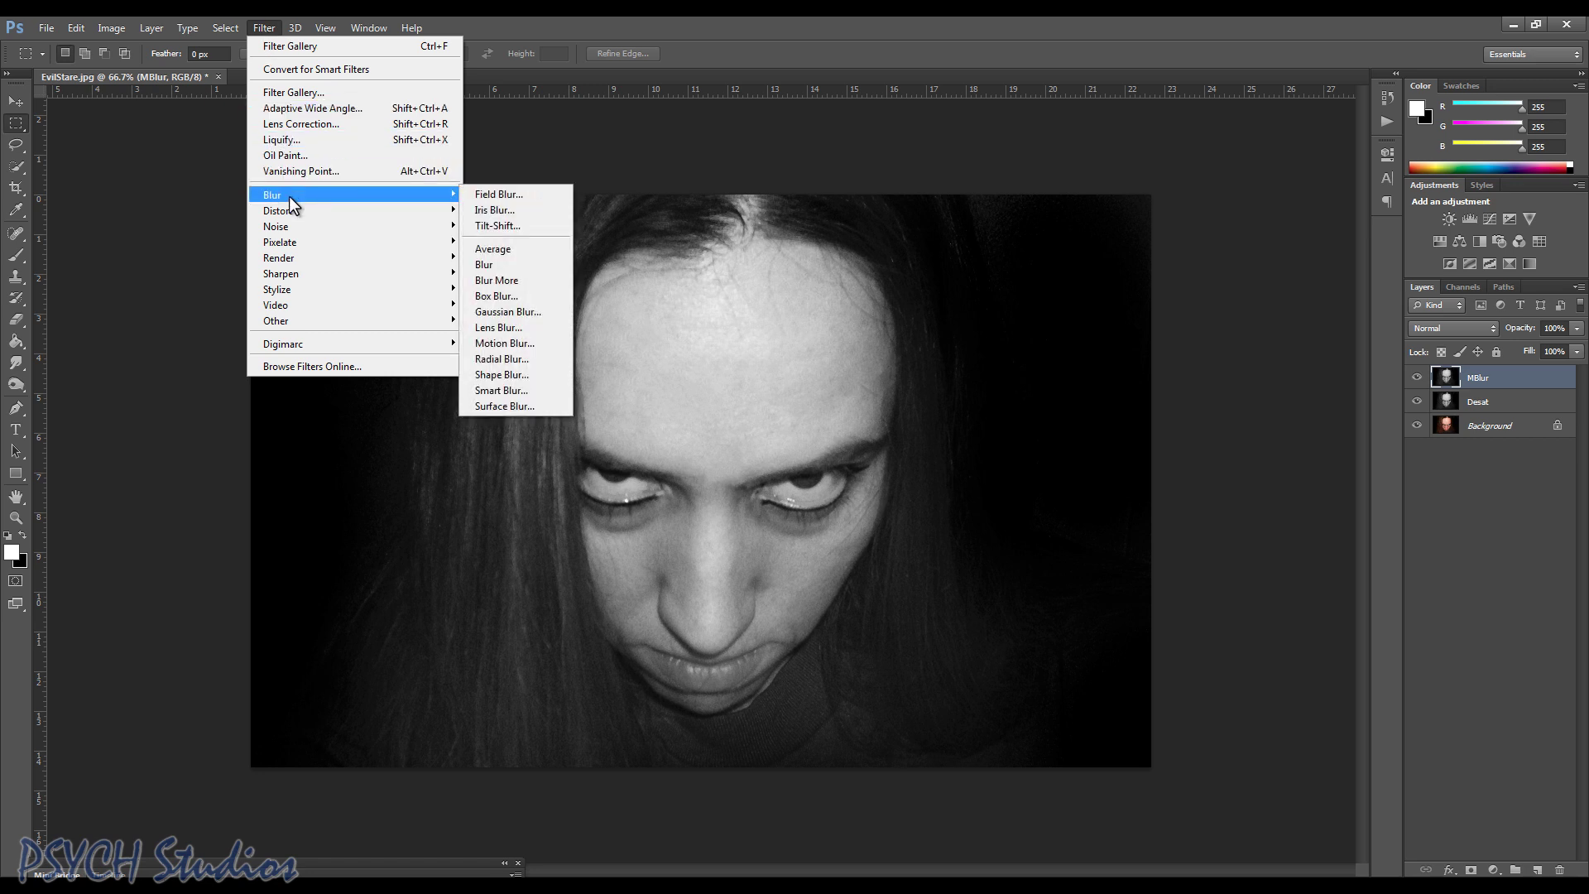
click(523, 342)
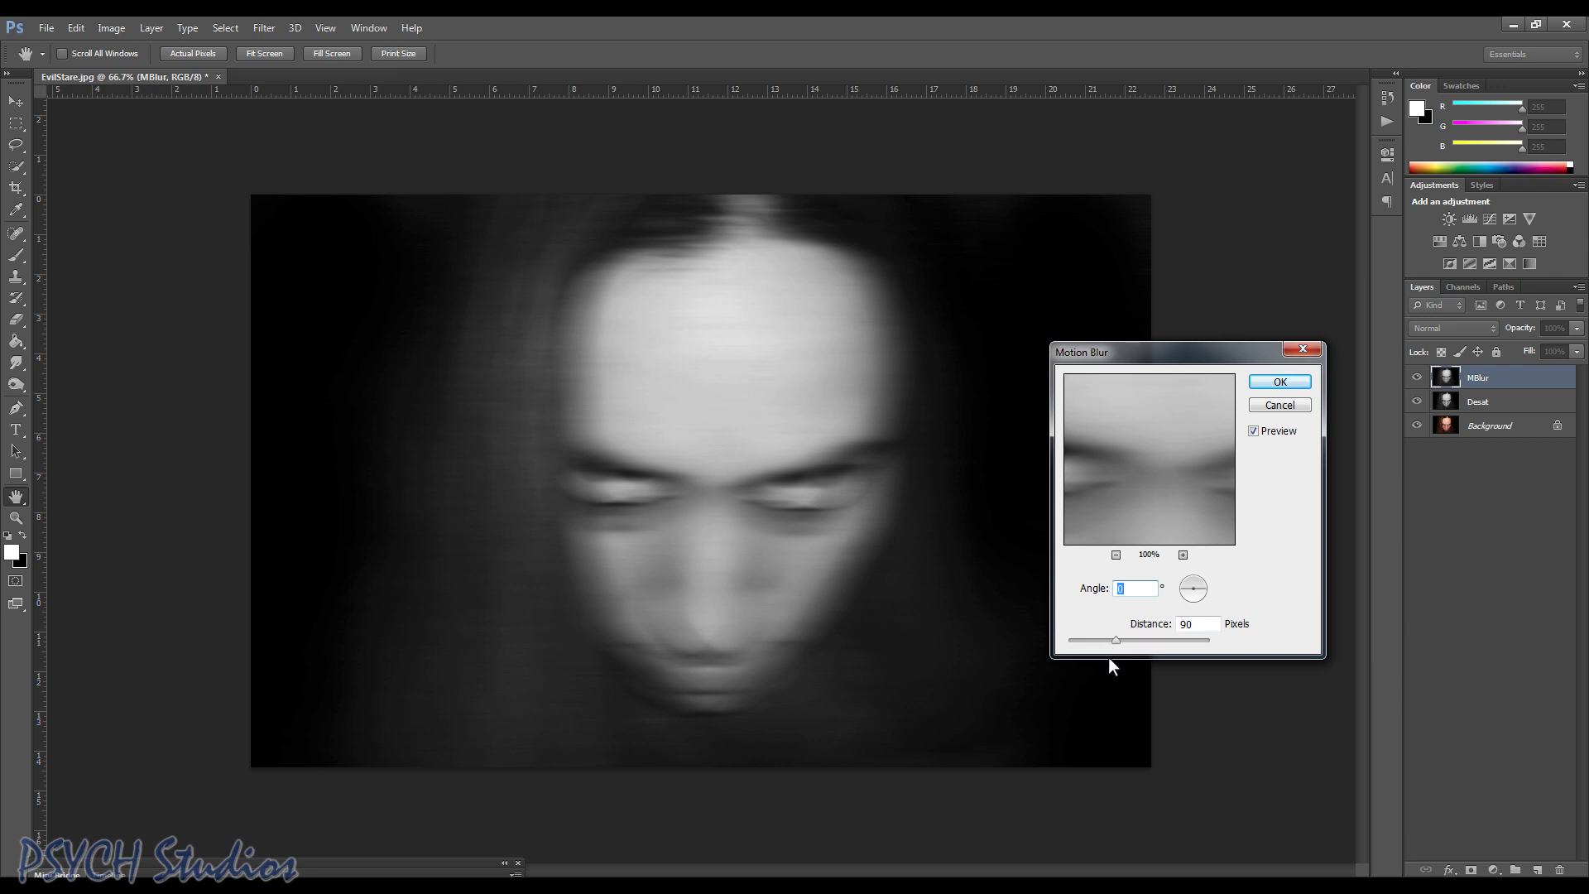
click(1280, 383)
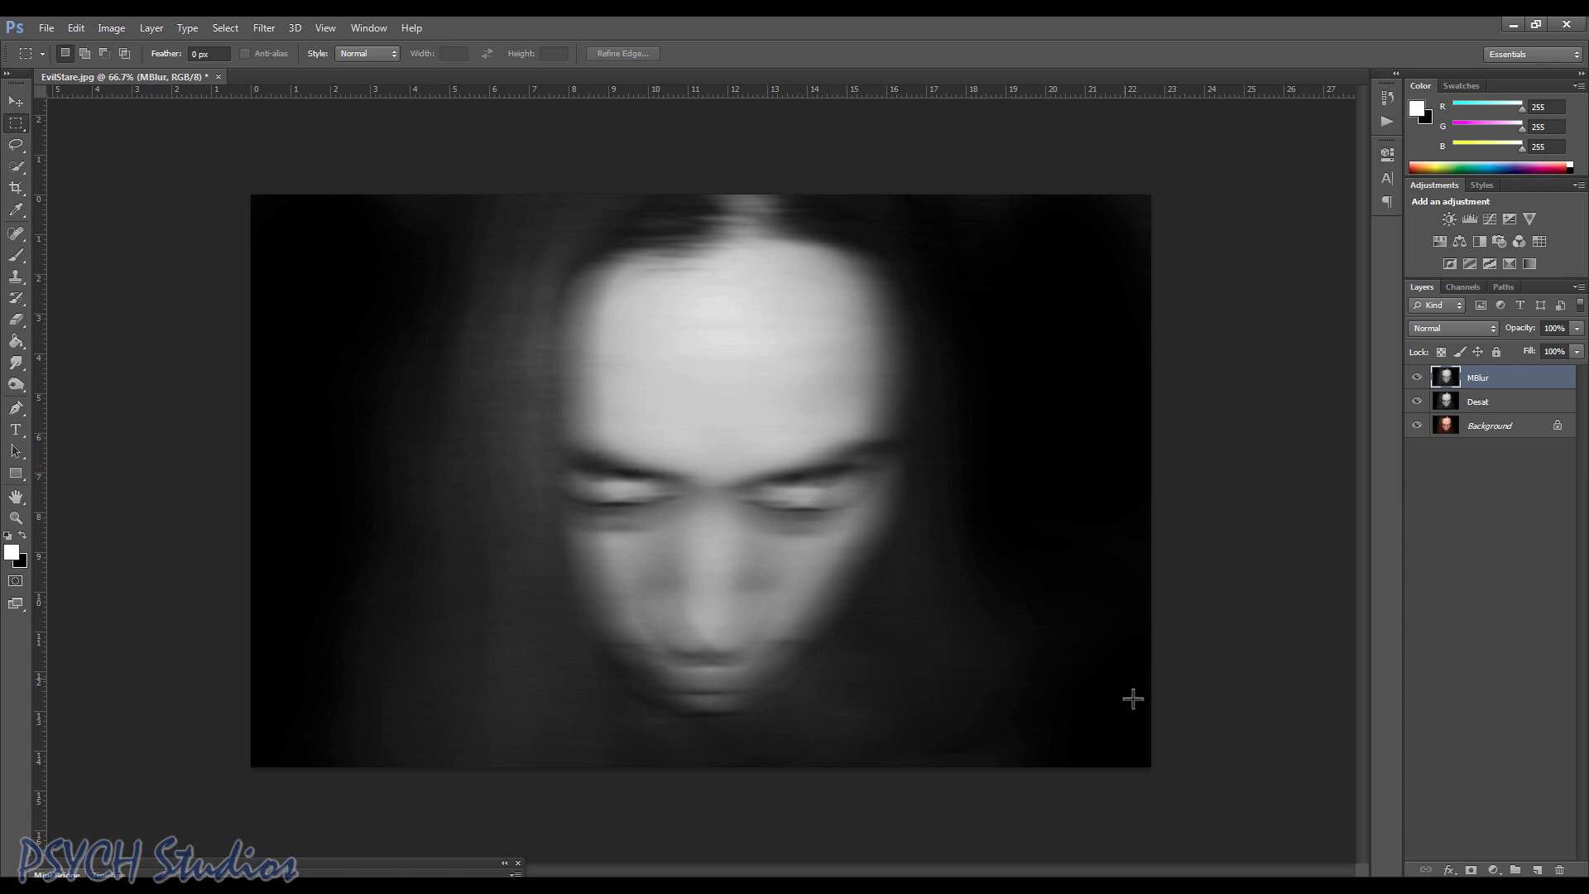
Attach an all-white layer mask to the MBlur layer.
click(1473, 870)
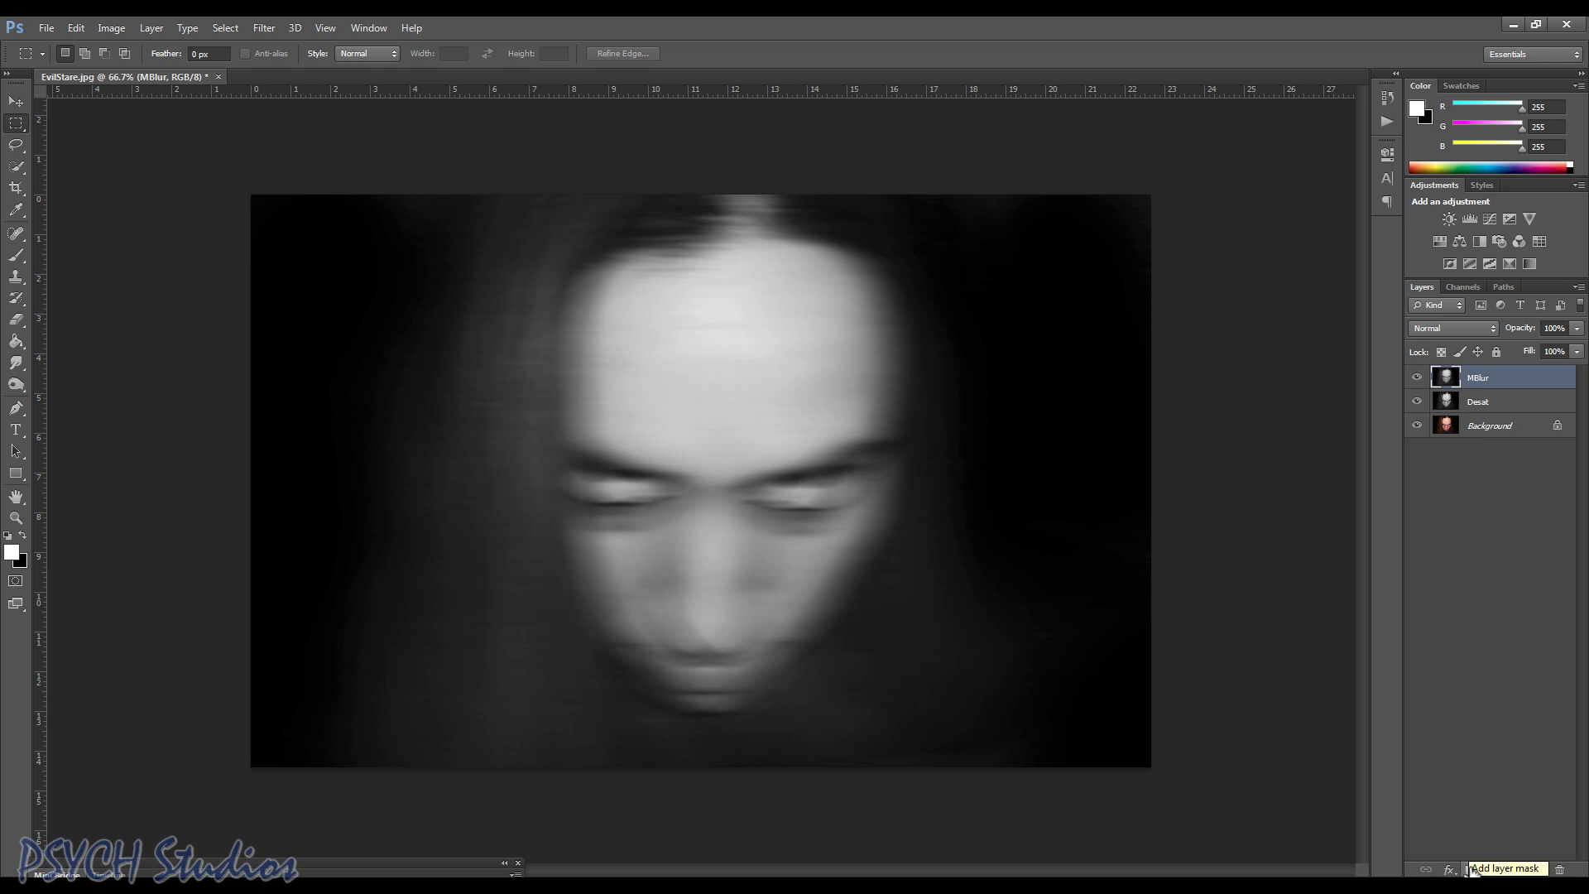
click(1472, 870)
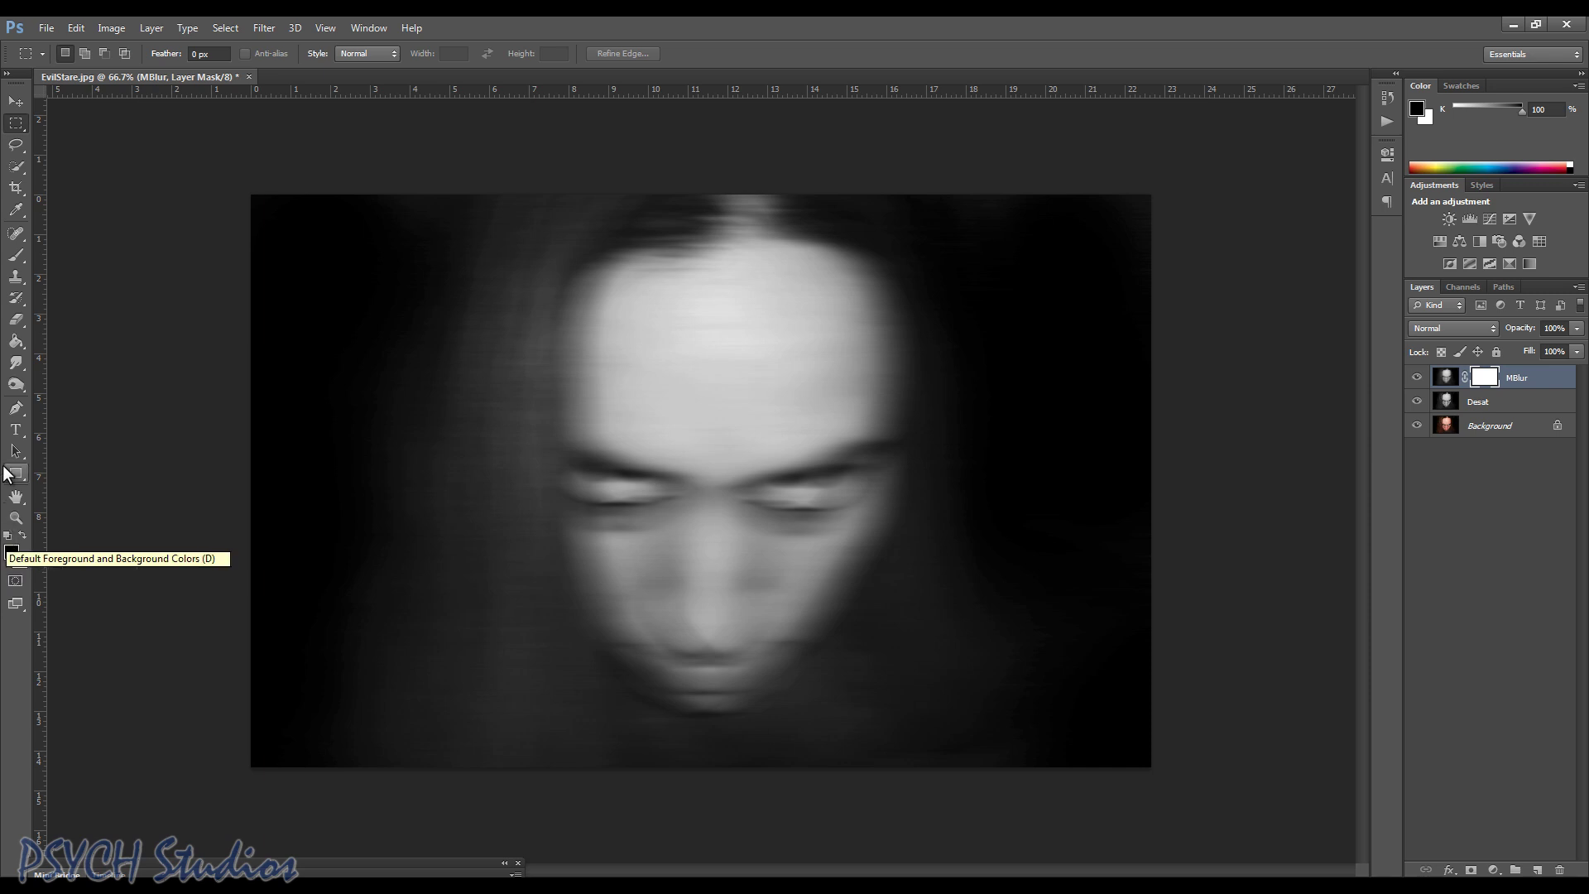
Set up a soft round brush at 200 px size and 15% opacity.
click(18, 259)
click(18, 262)
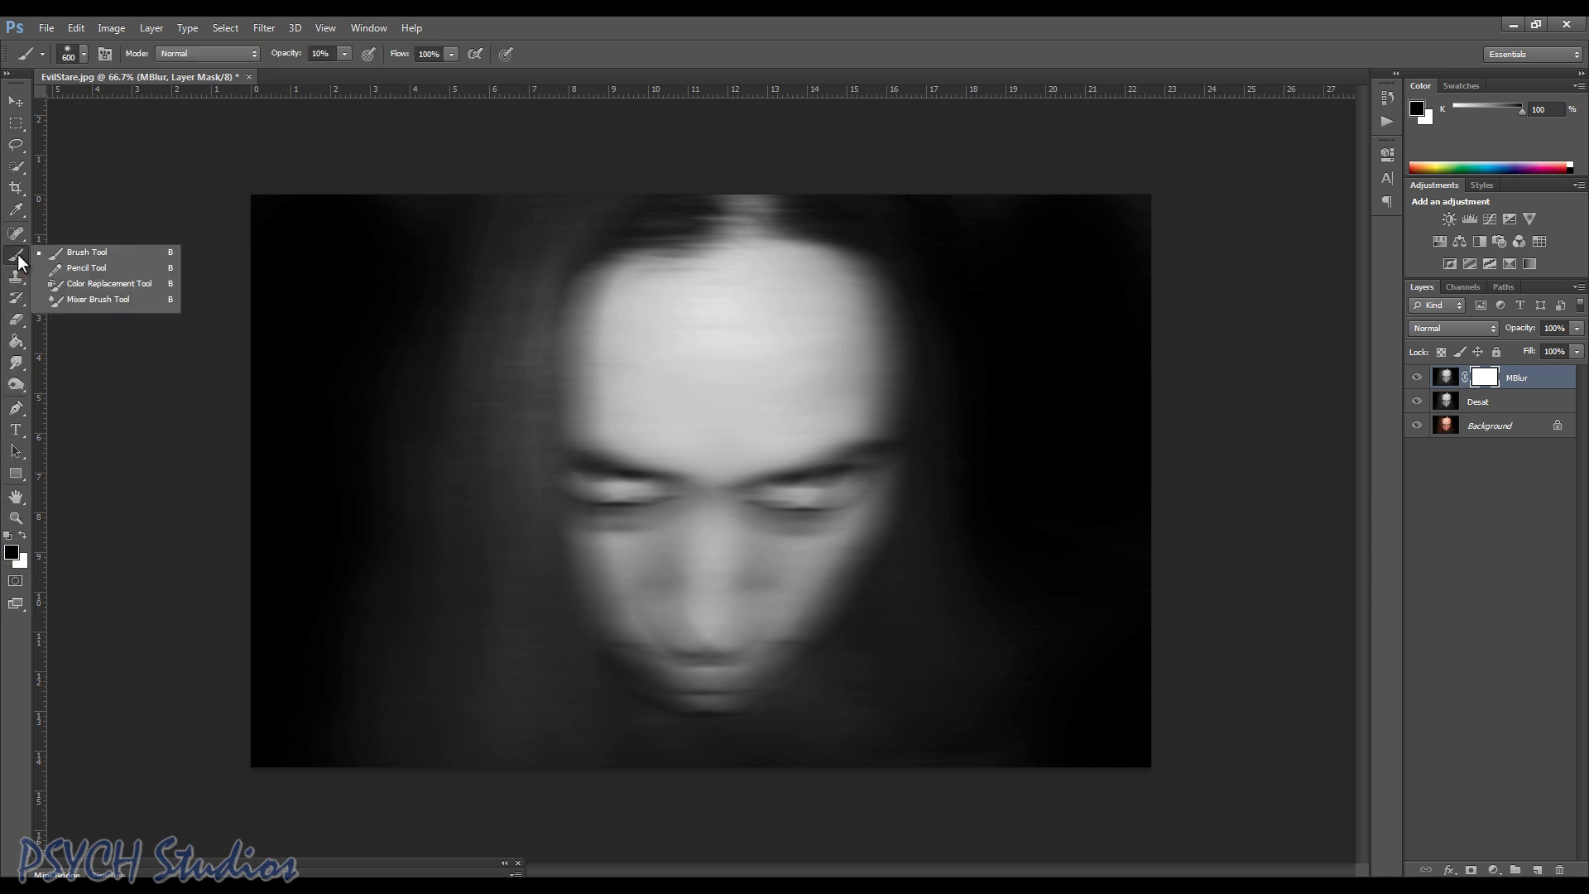
click(72, 254)
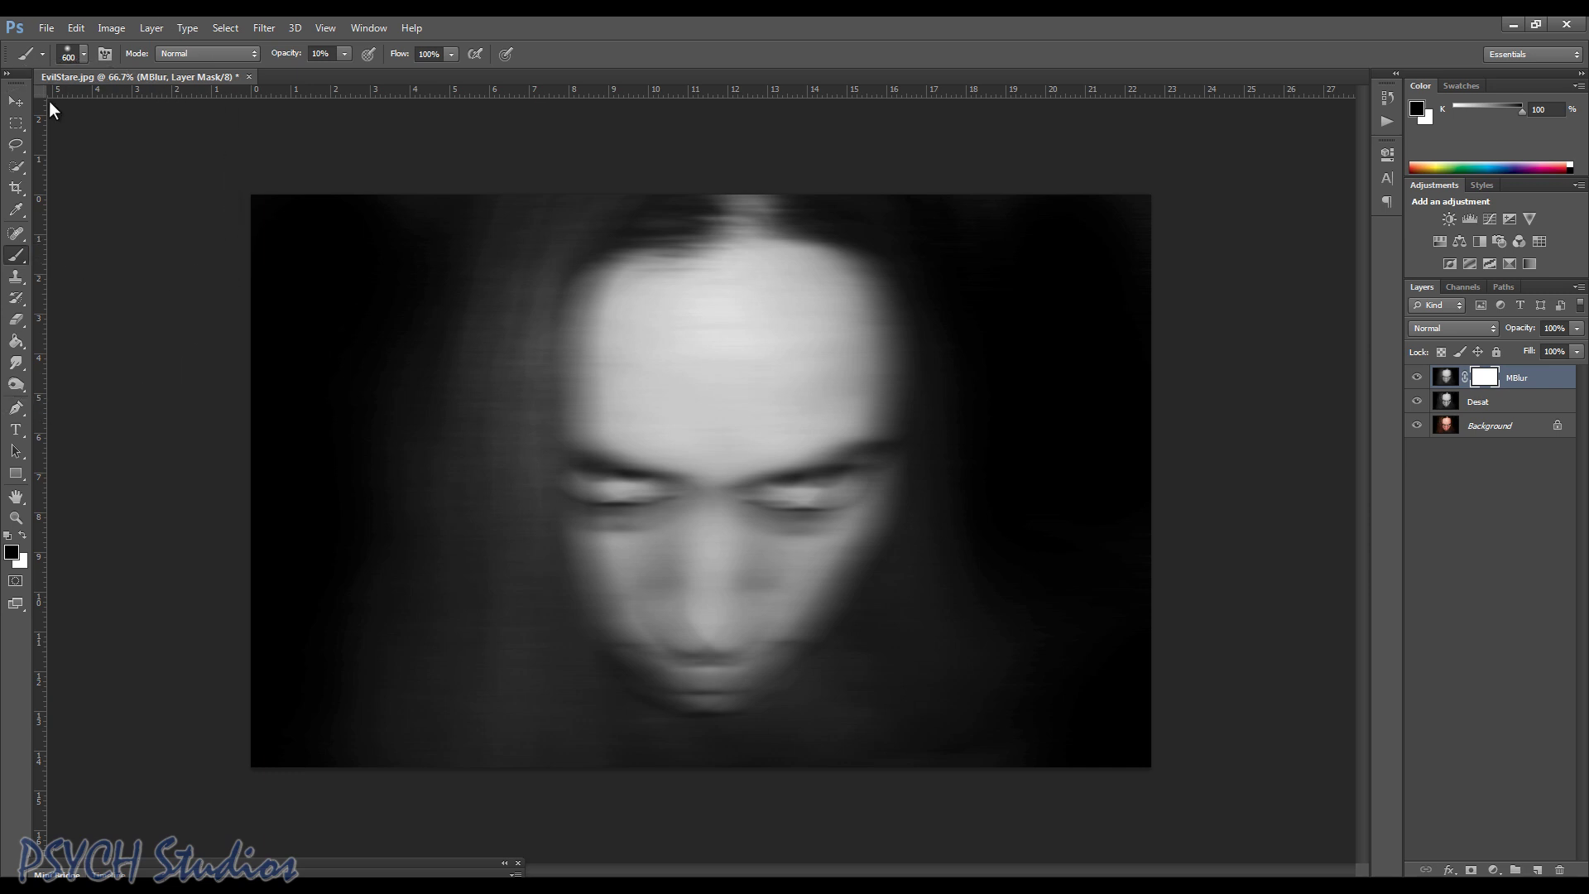
click(85, 53)
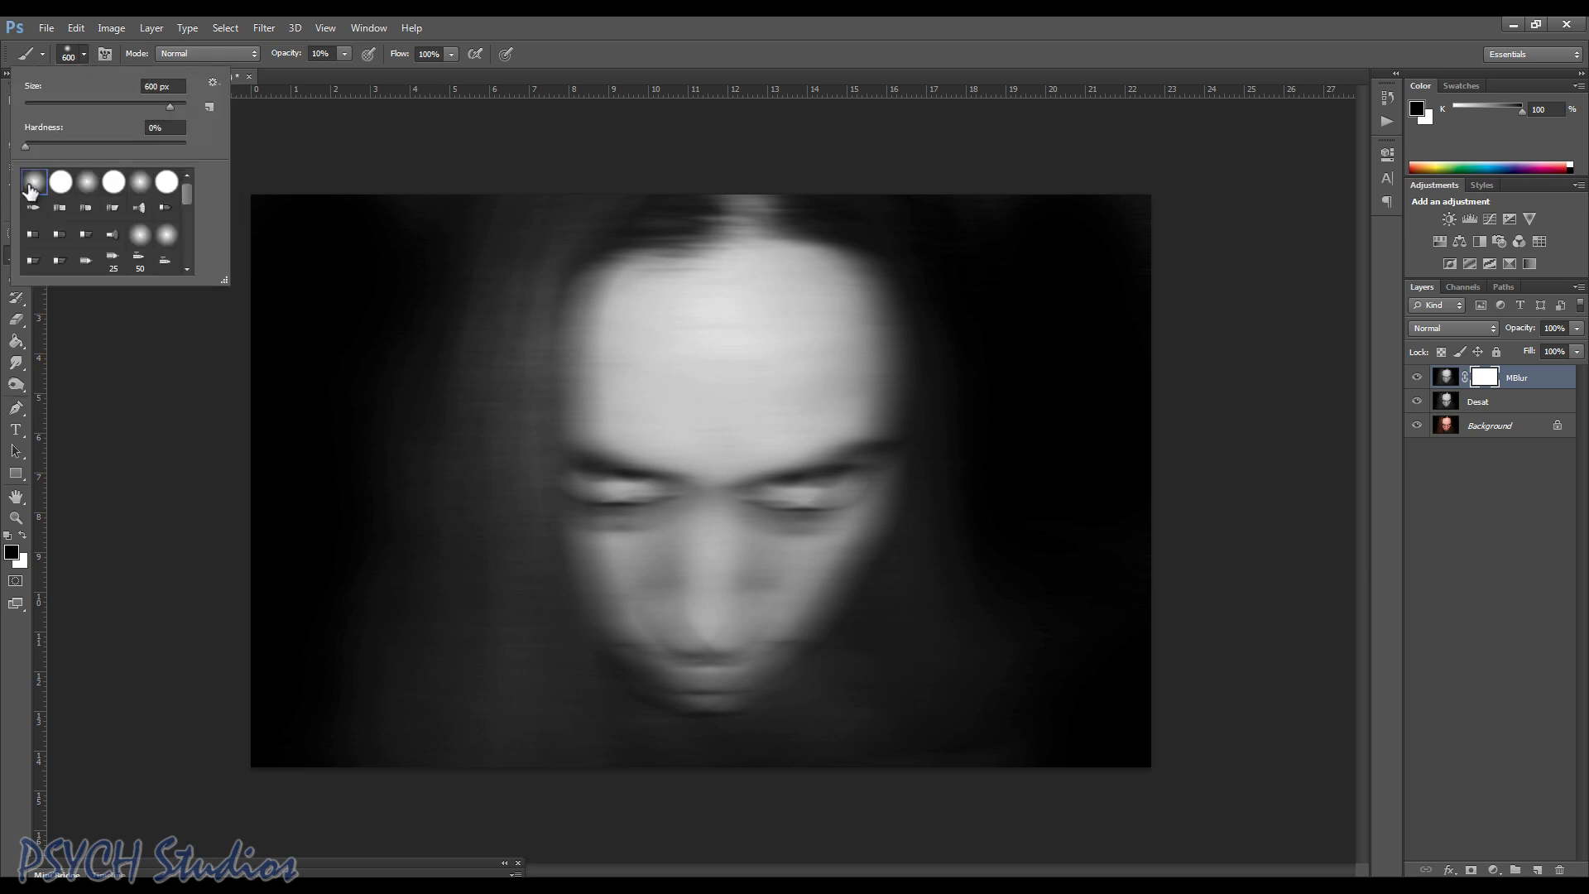
double_click(30, 191)
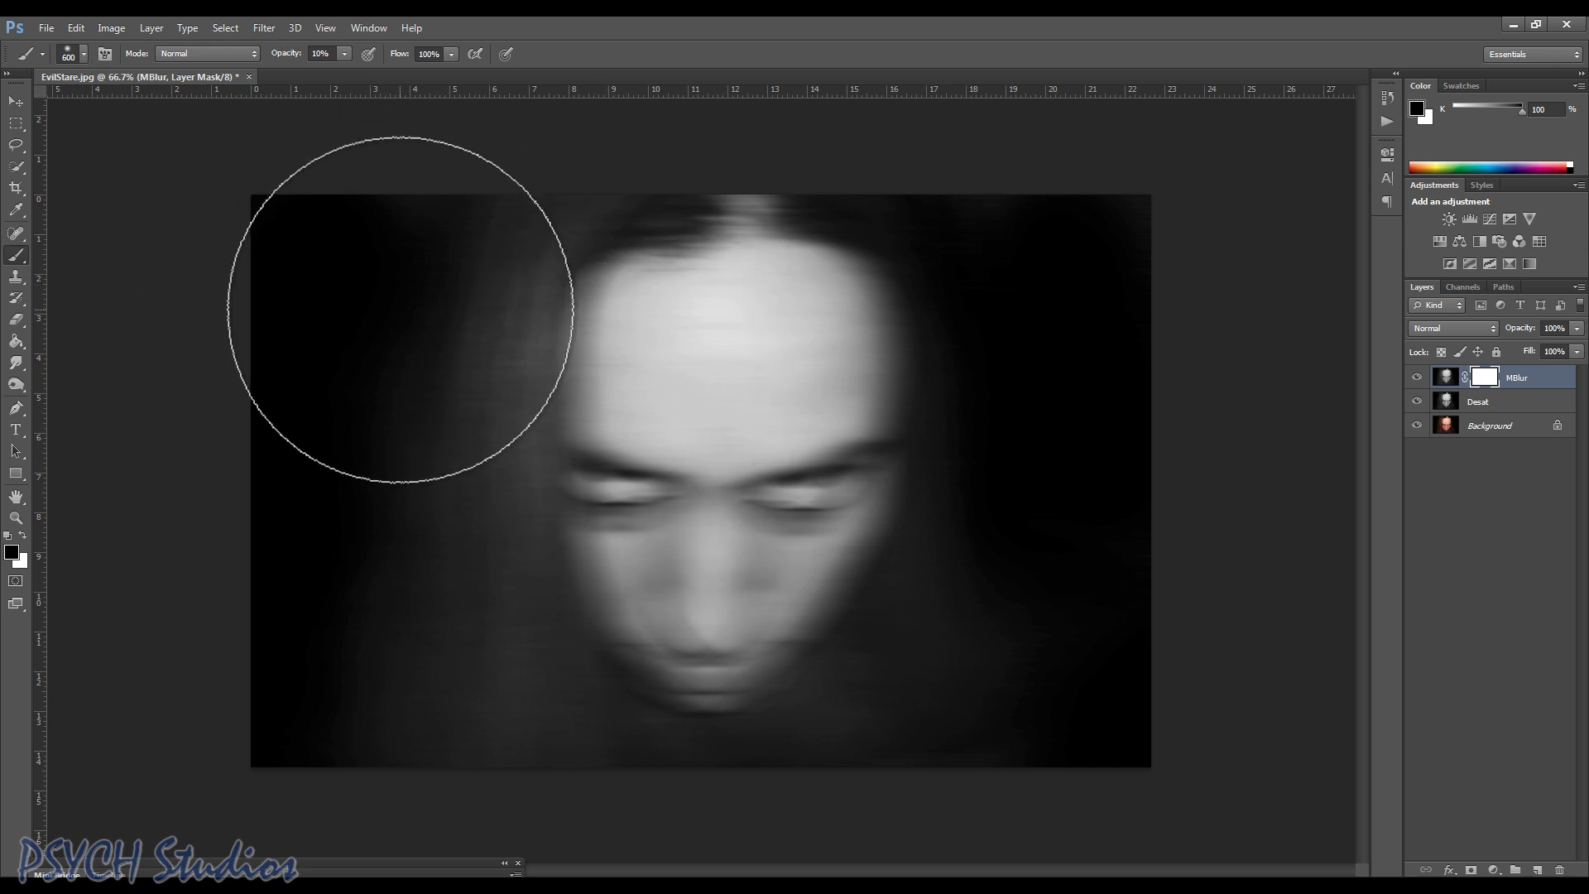
click(80, 52)
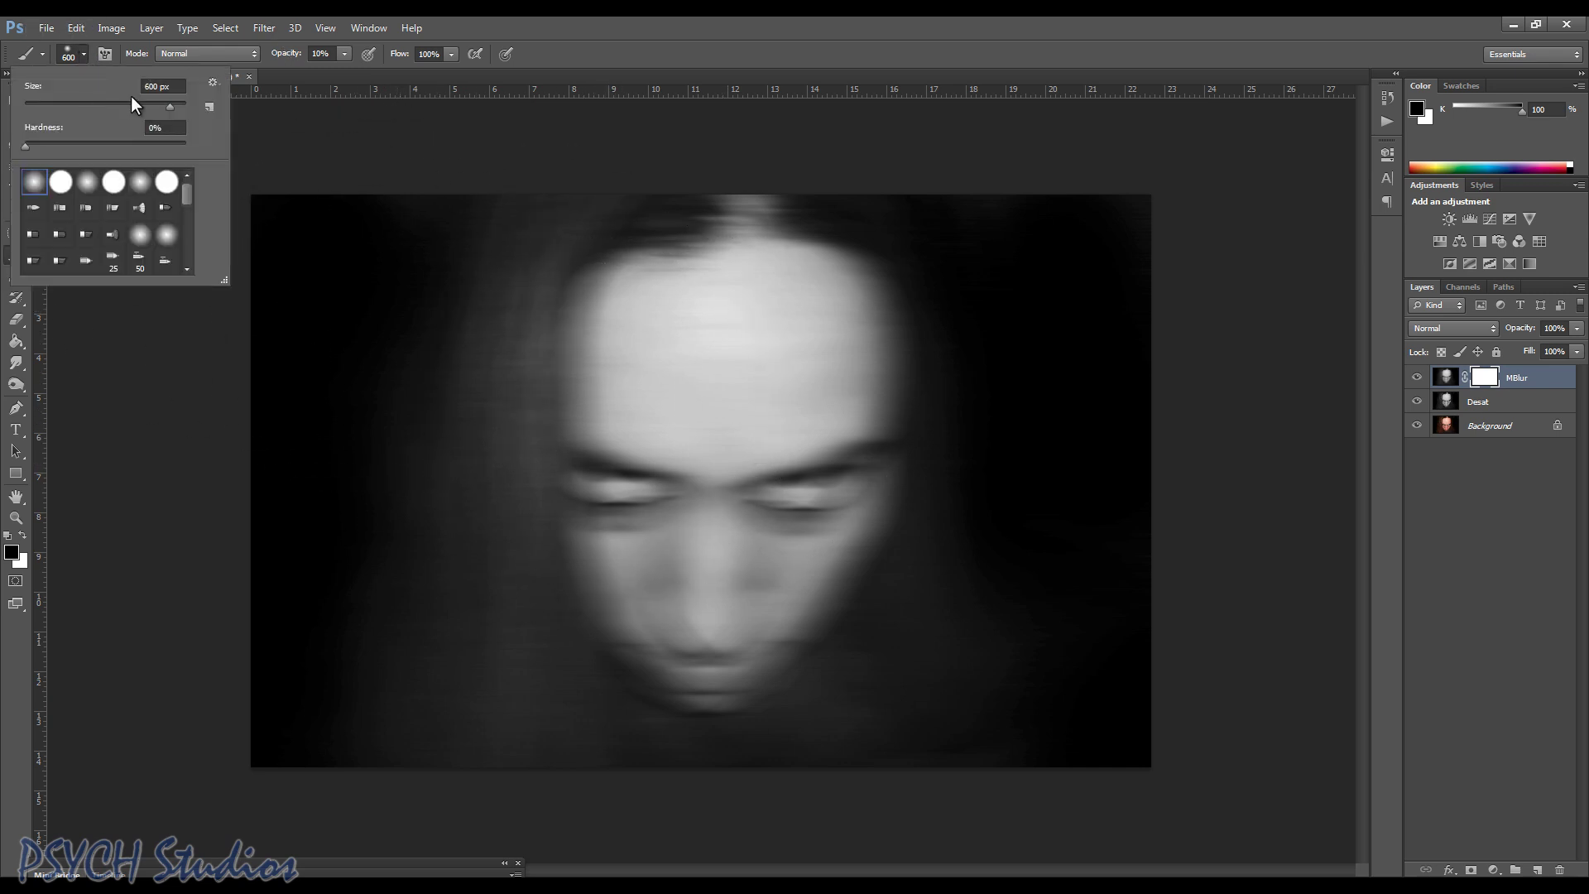
drag(49, 115, 48, 115)
click(547, 253)
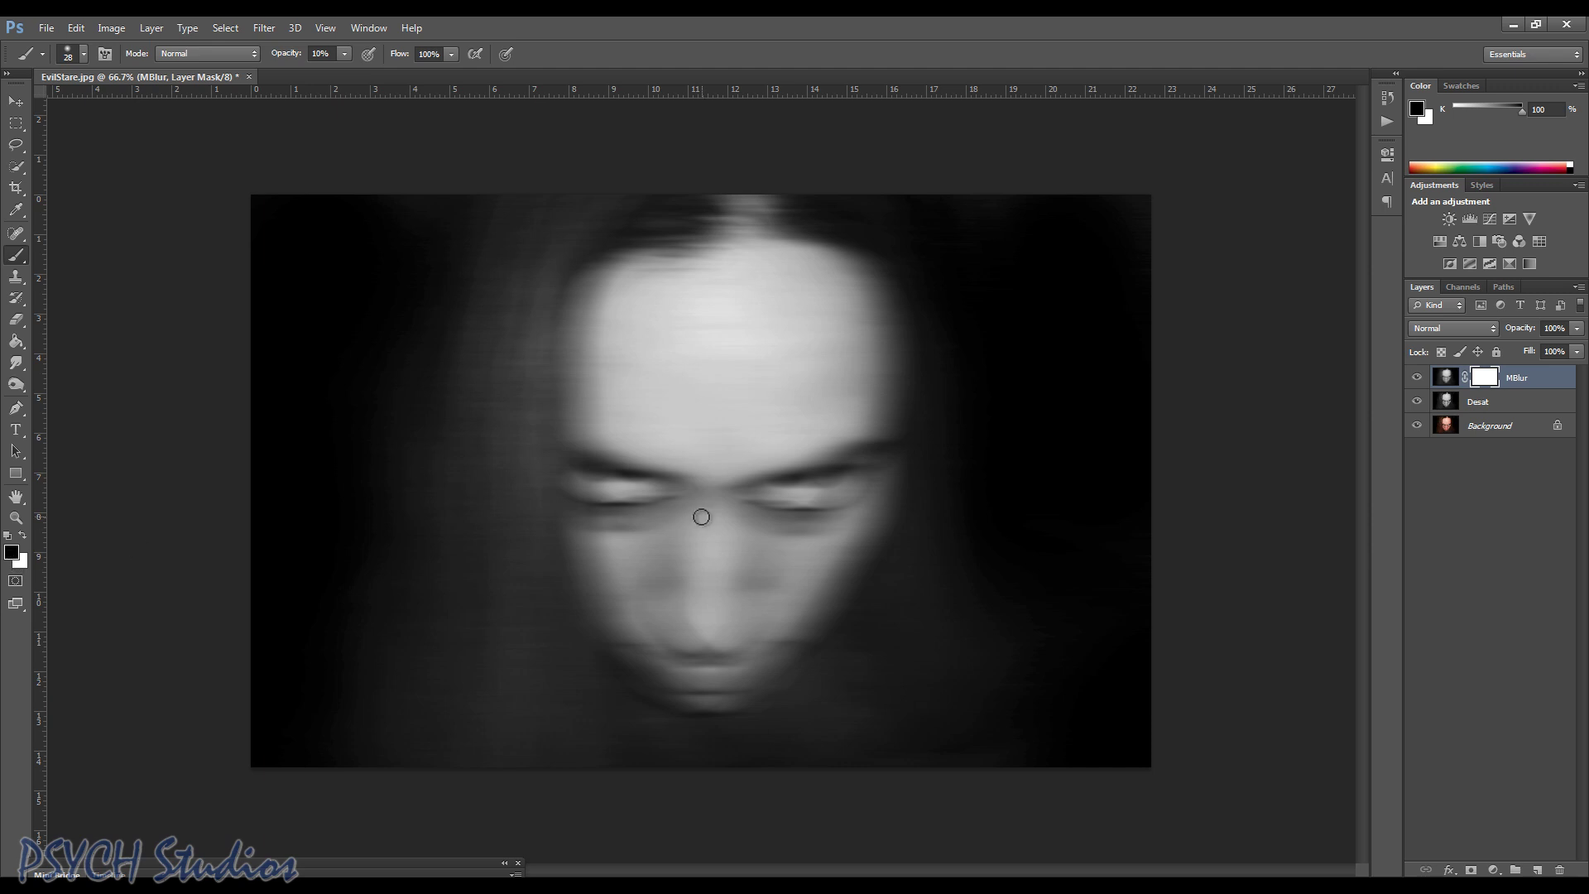
key(bracketright)
key(bracketright)
key(bracketright)
key(bracketright)
key(bracketright)
key(bracketright)
key(bracketright)
key(bracketright)
key(bracketright)
key(bracketright)
key(bracketright)
key(bracketright)
key(bracketright)
key(bracketright)
key(bracketright)
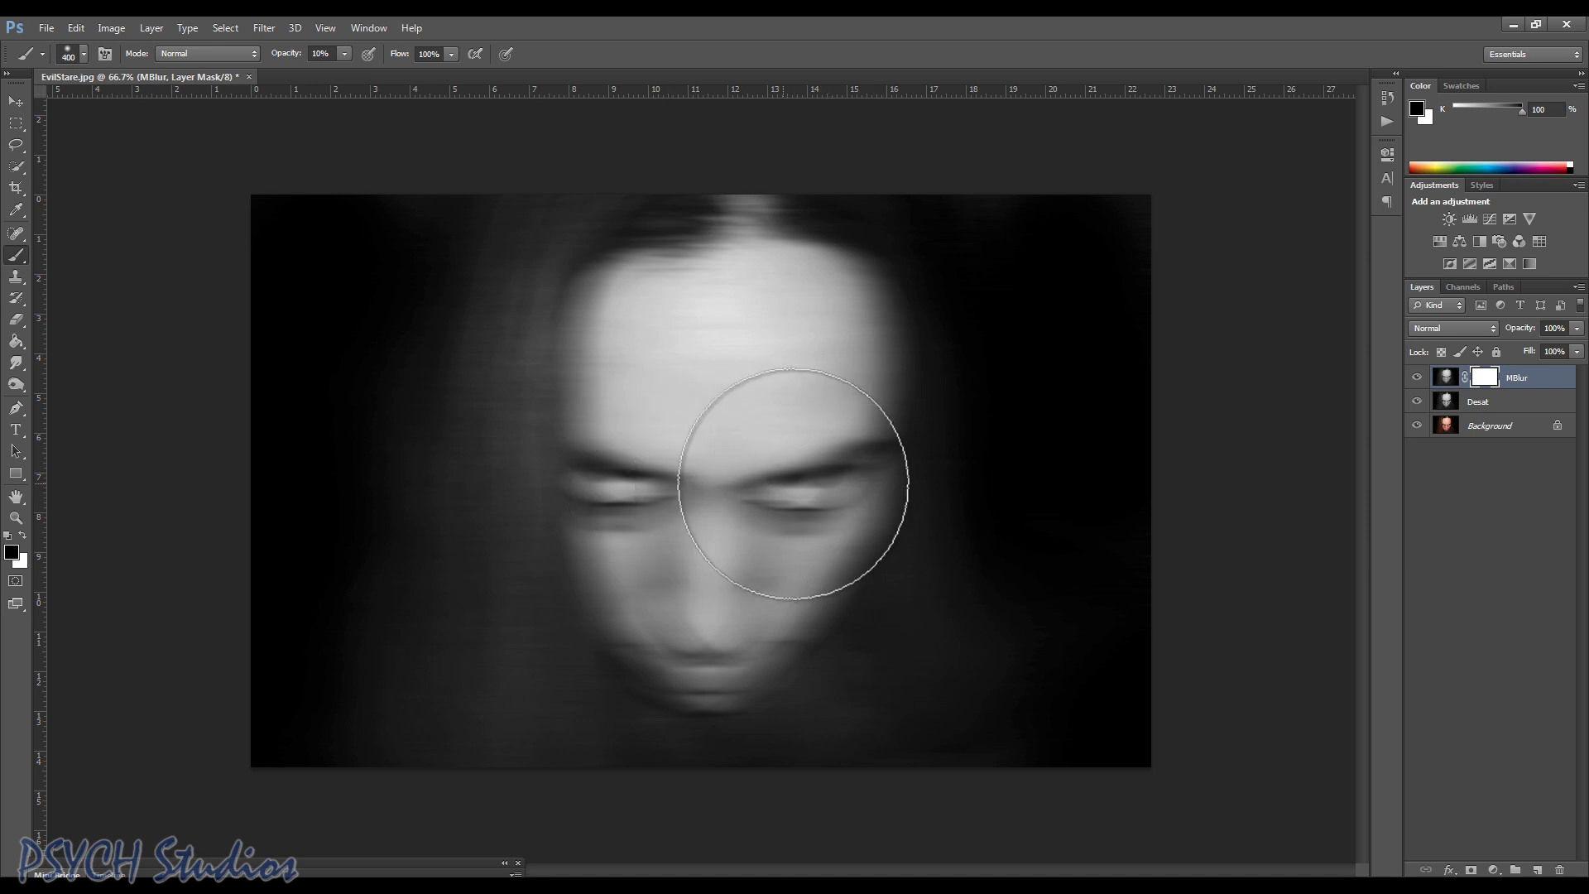
click(345, 53)
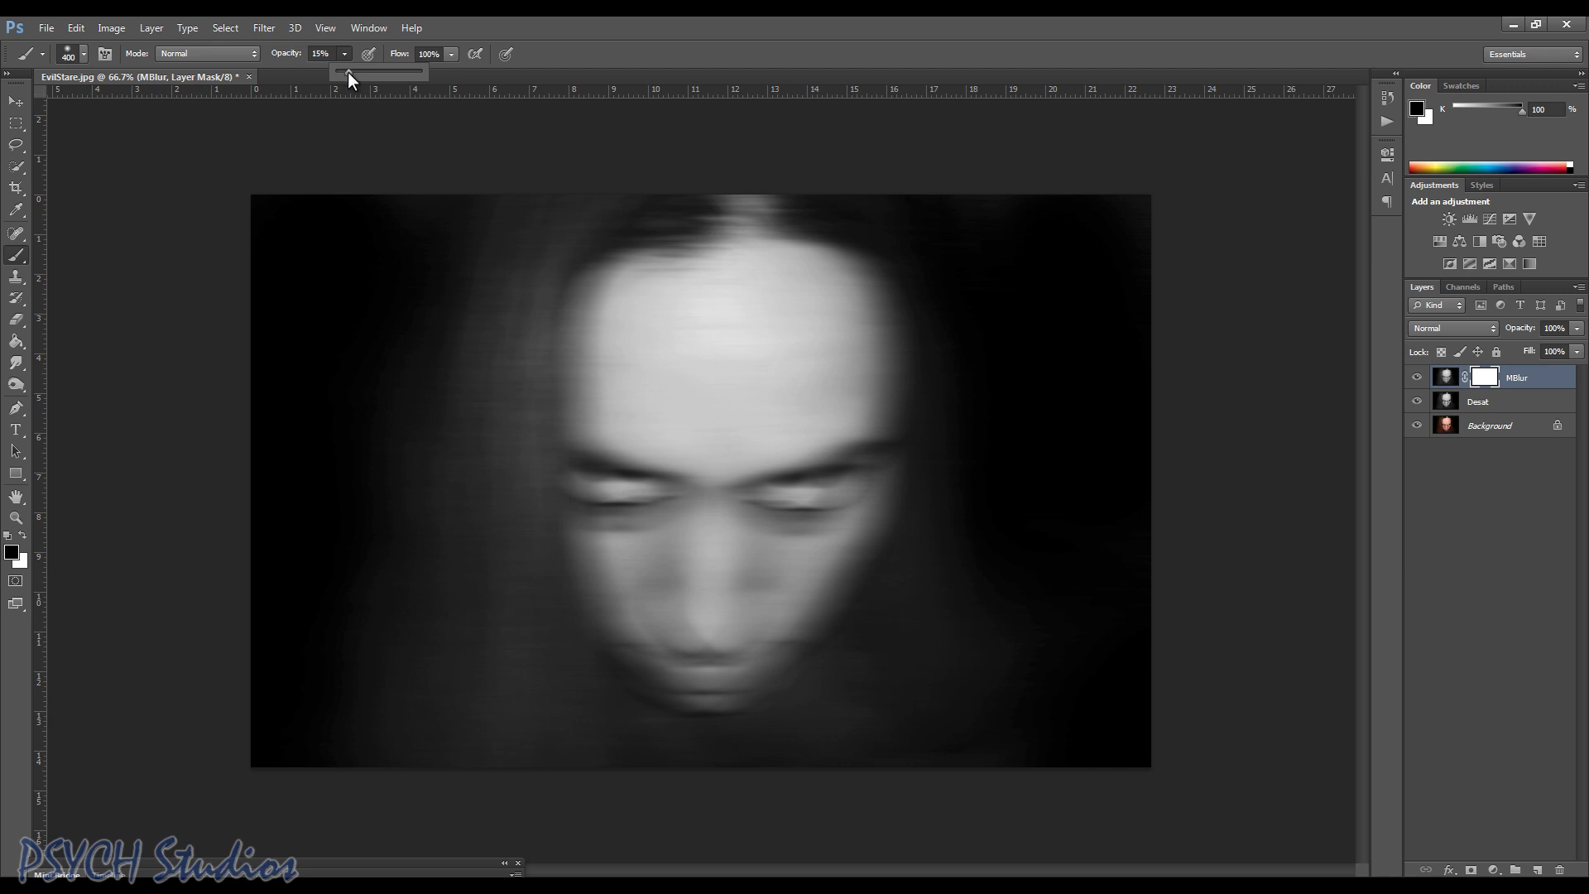
click(344, 53)
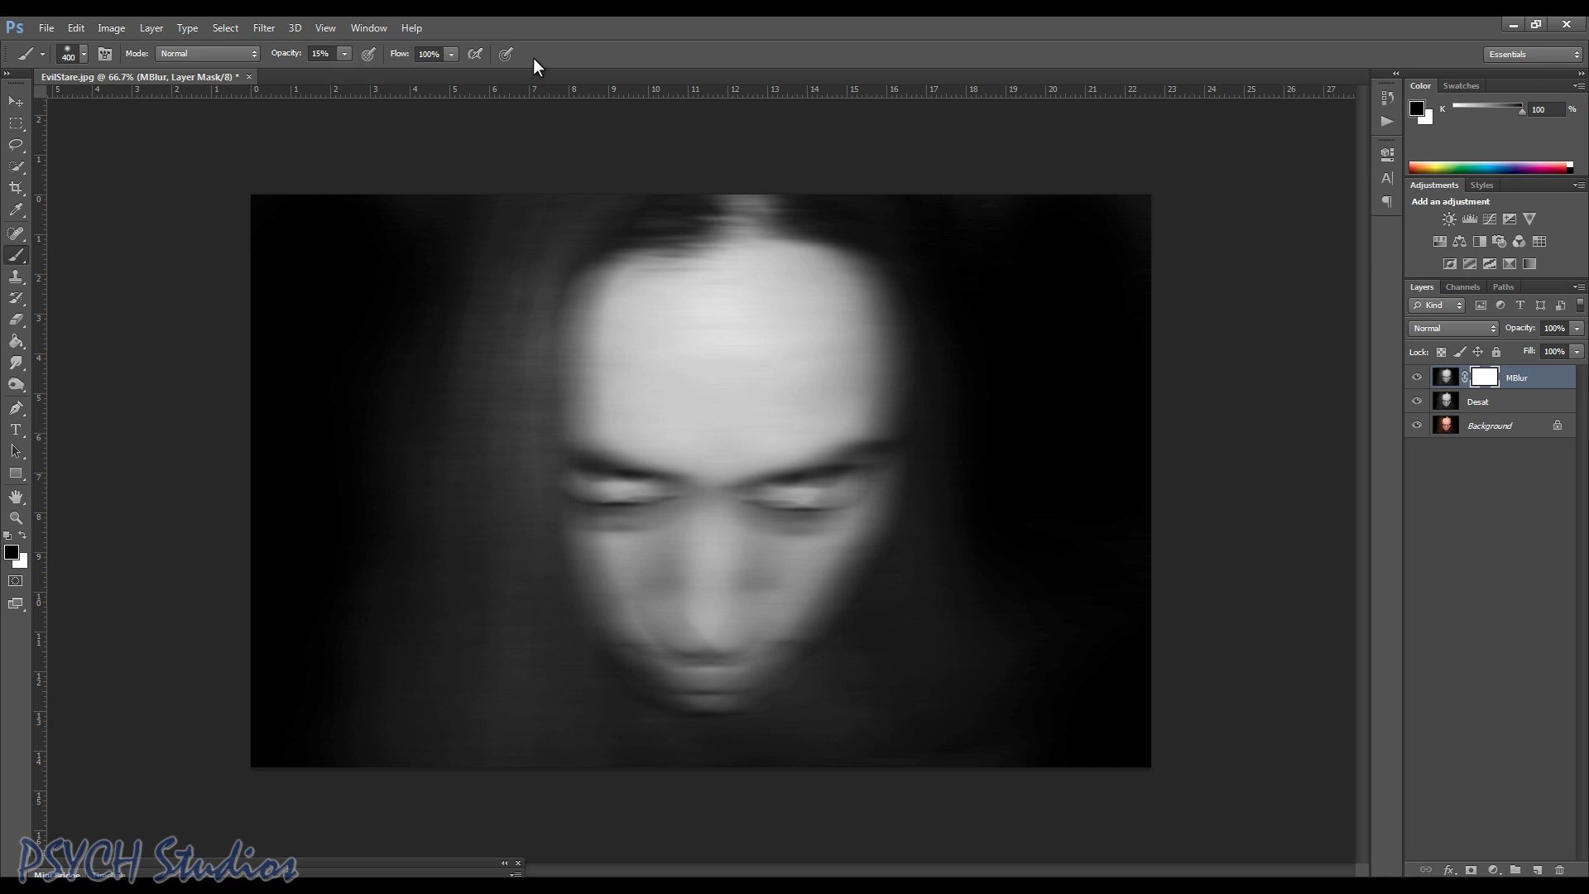
key(bracketleft)
key(bracketleft)
key(bracketleft)
Paint black on MBlur's mask over the eyes and mouth to reveal sharper detail.
click(621, 489)
mouse_move(697, 519)
mouse_down()
mouse_move(618, 492)
mouse_move(846, 538)
mouse_move(828, 494)
mouse_up()
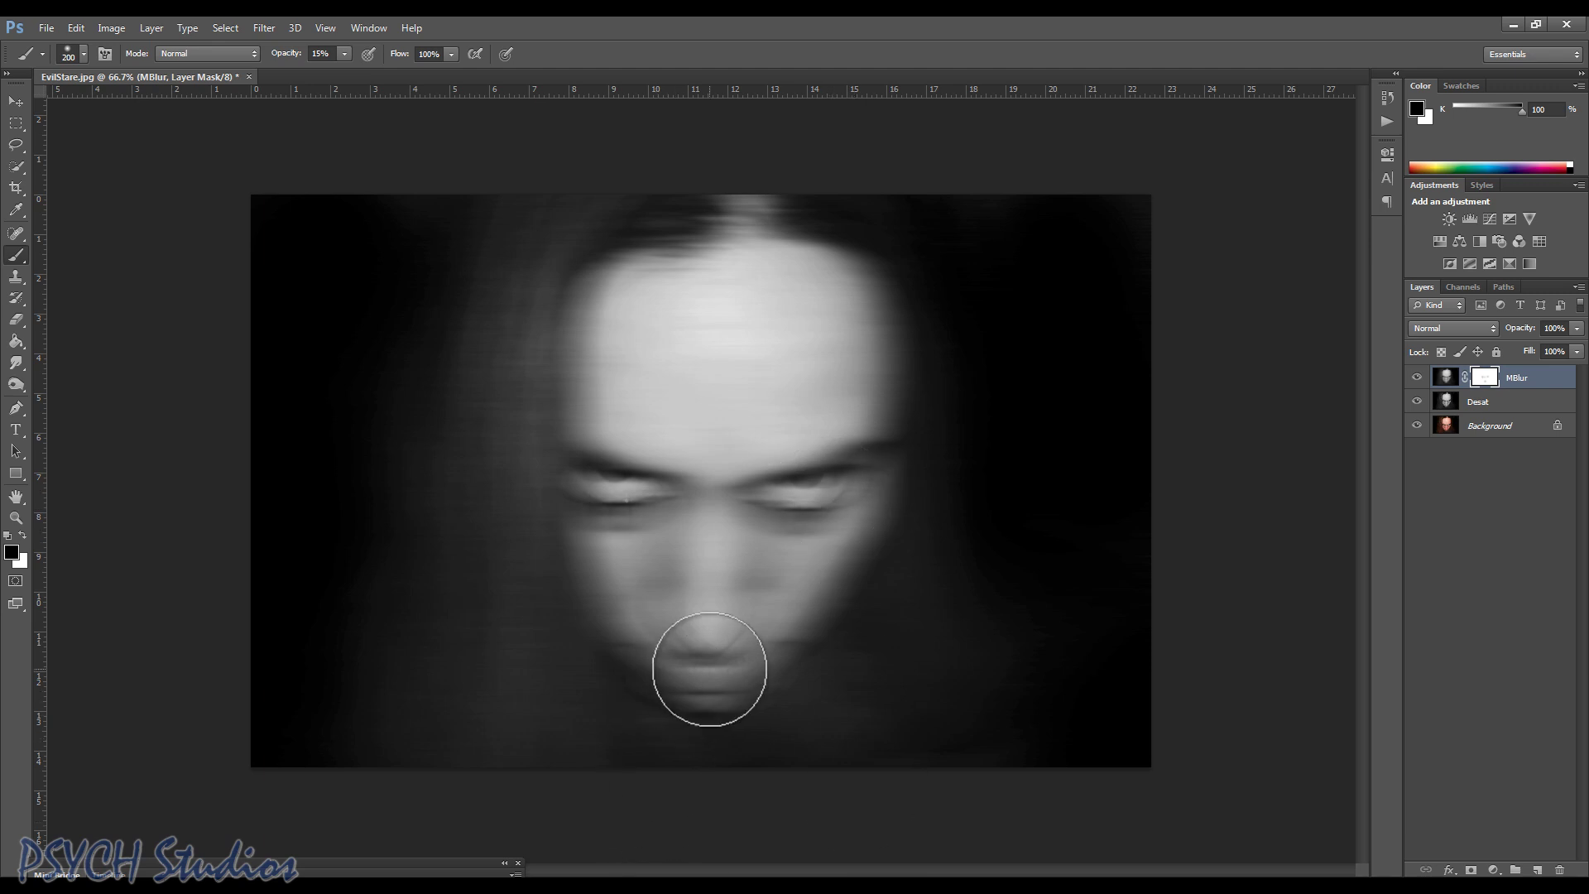
mouse_move(710, 663)
mouse_down()
mouse_move(712, 624)
mouse_move(621, 667)
mouse_move(782, 654)
mouse_up()
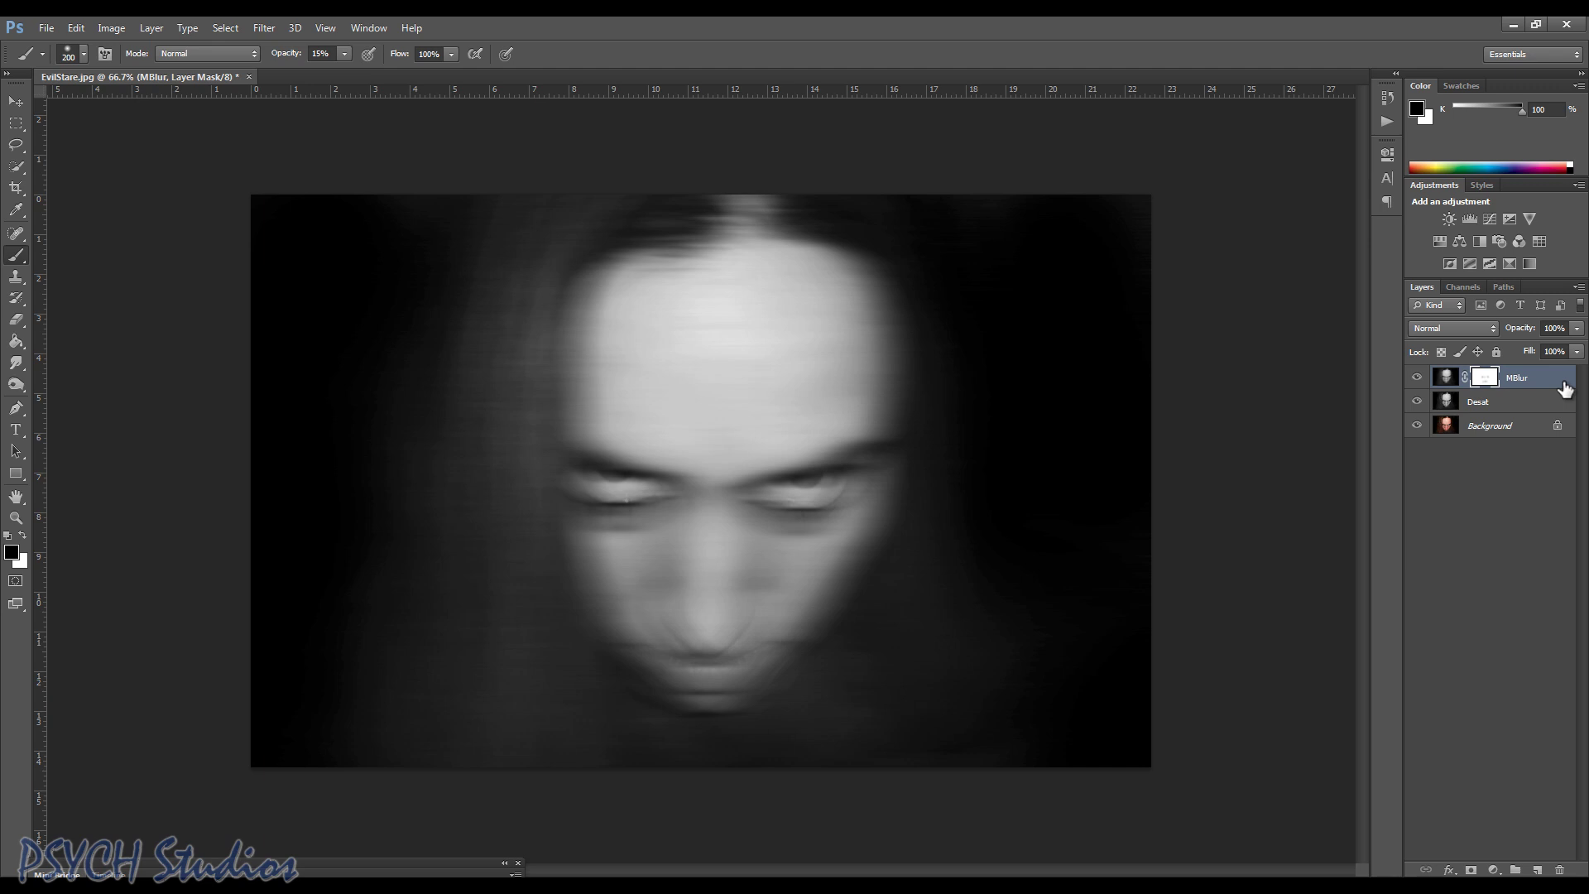
Stamp all visible layers into a new layer and rename it 'Merged'.
key(ctrl+shift+alt+e)
key(x)
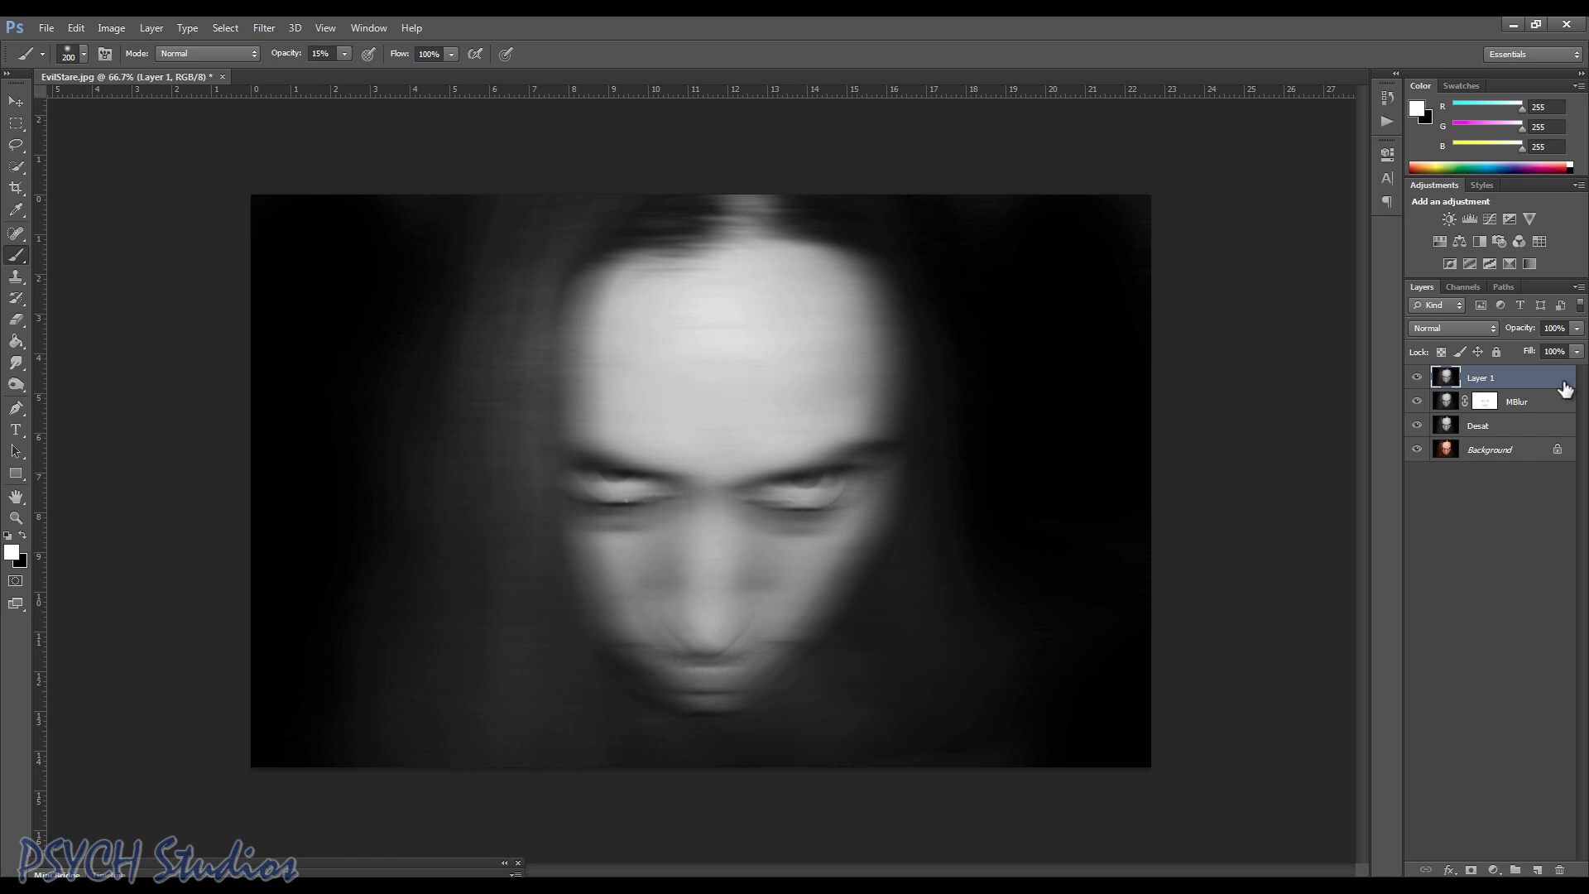
double_click(1482, 378)
text(Merged)
click(1465, 500)
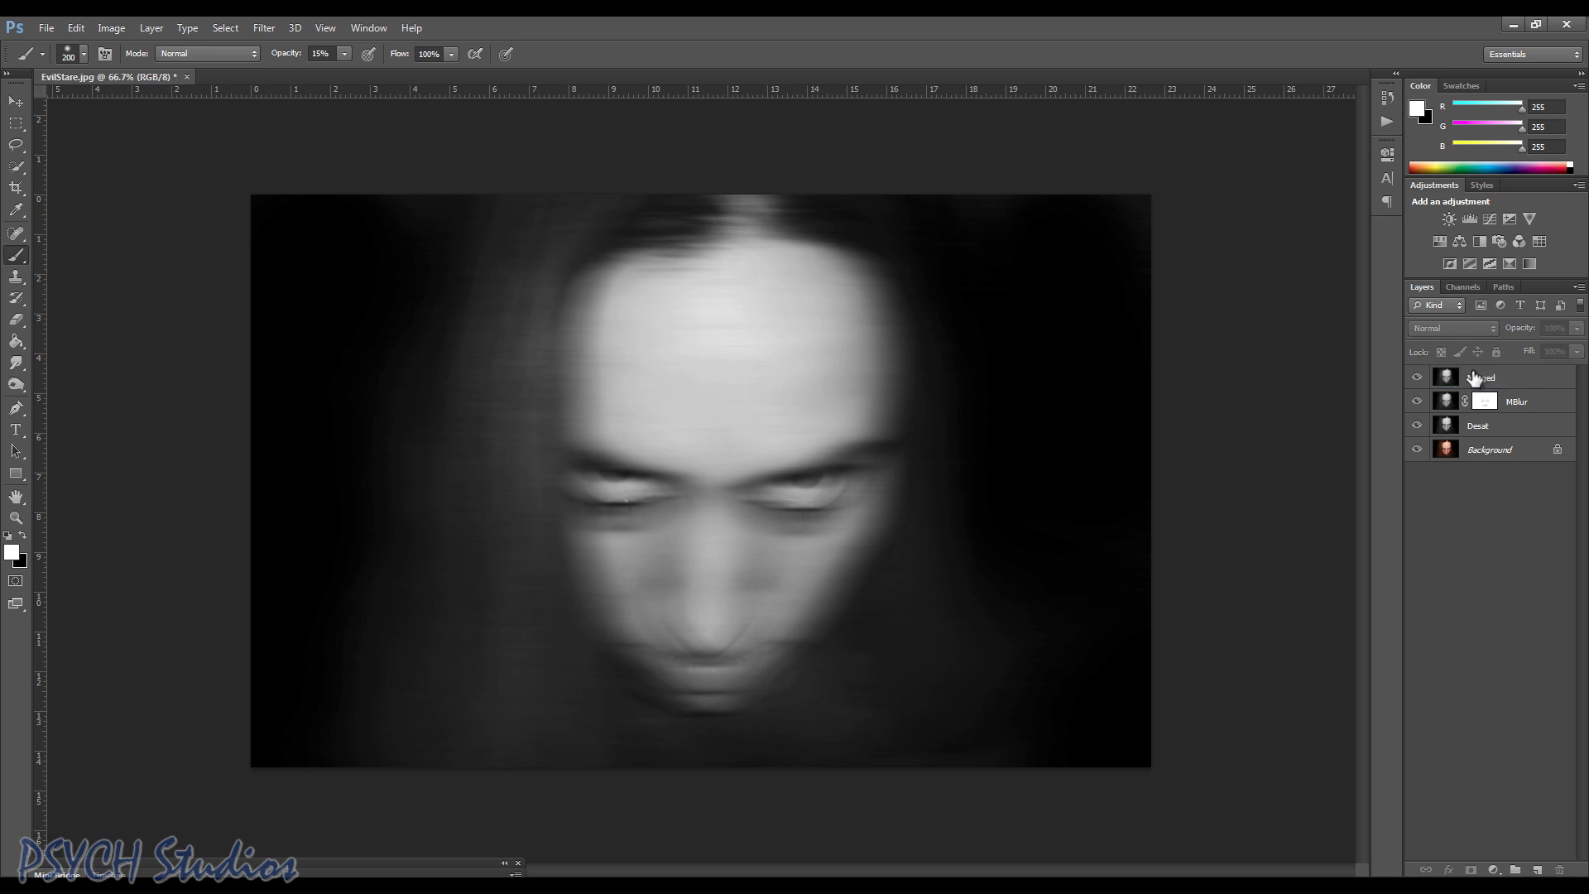
click(1459, 386)
Hide MBlur and Desat to compare, then make both visible again.
click(1417, 401)
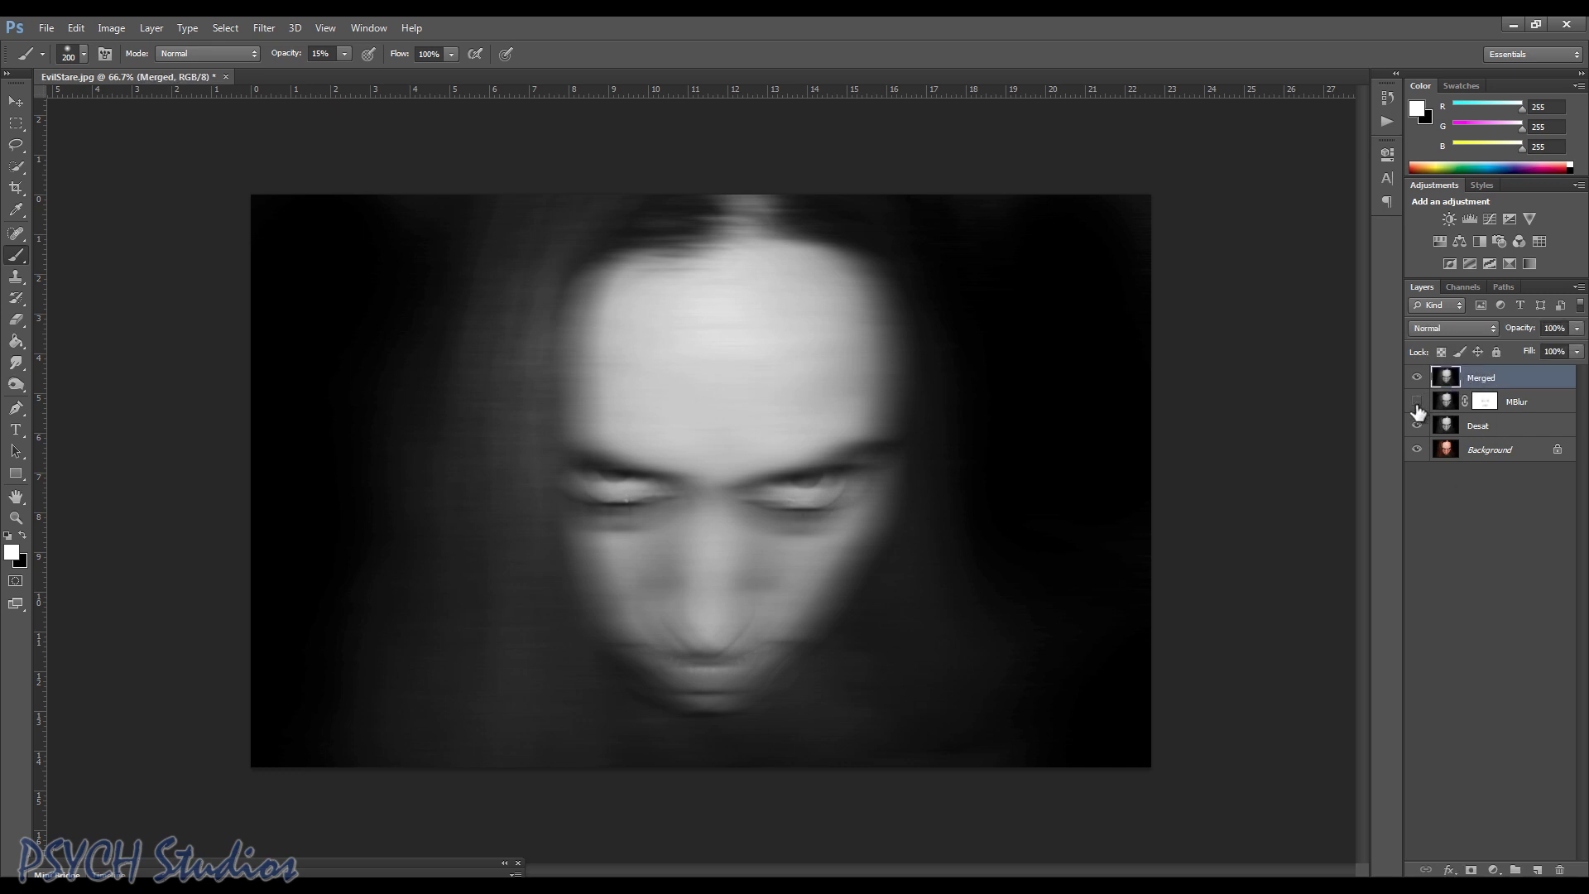
click(1417, 427)
click(1417, 401)
click(1417, 426)
Apply the Filter Gallery's Diffuse Glow to Merged with Graininess 3 and Clear Amount 10.
click(264, 28)
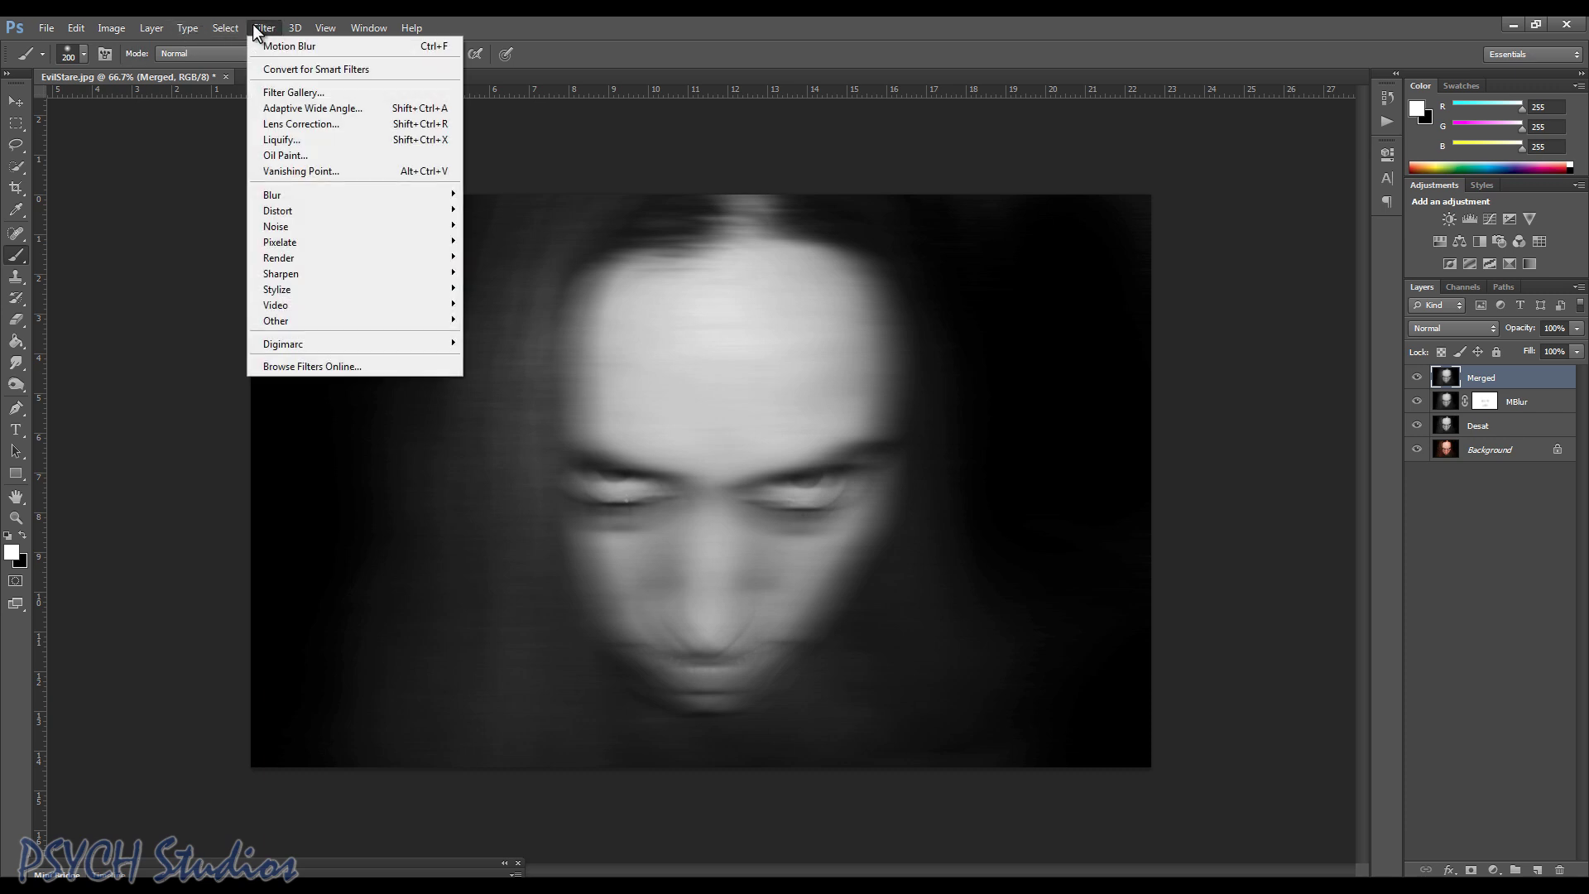
click(285, 93)
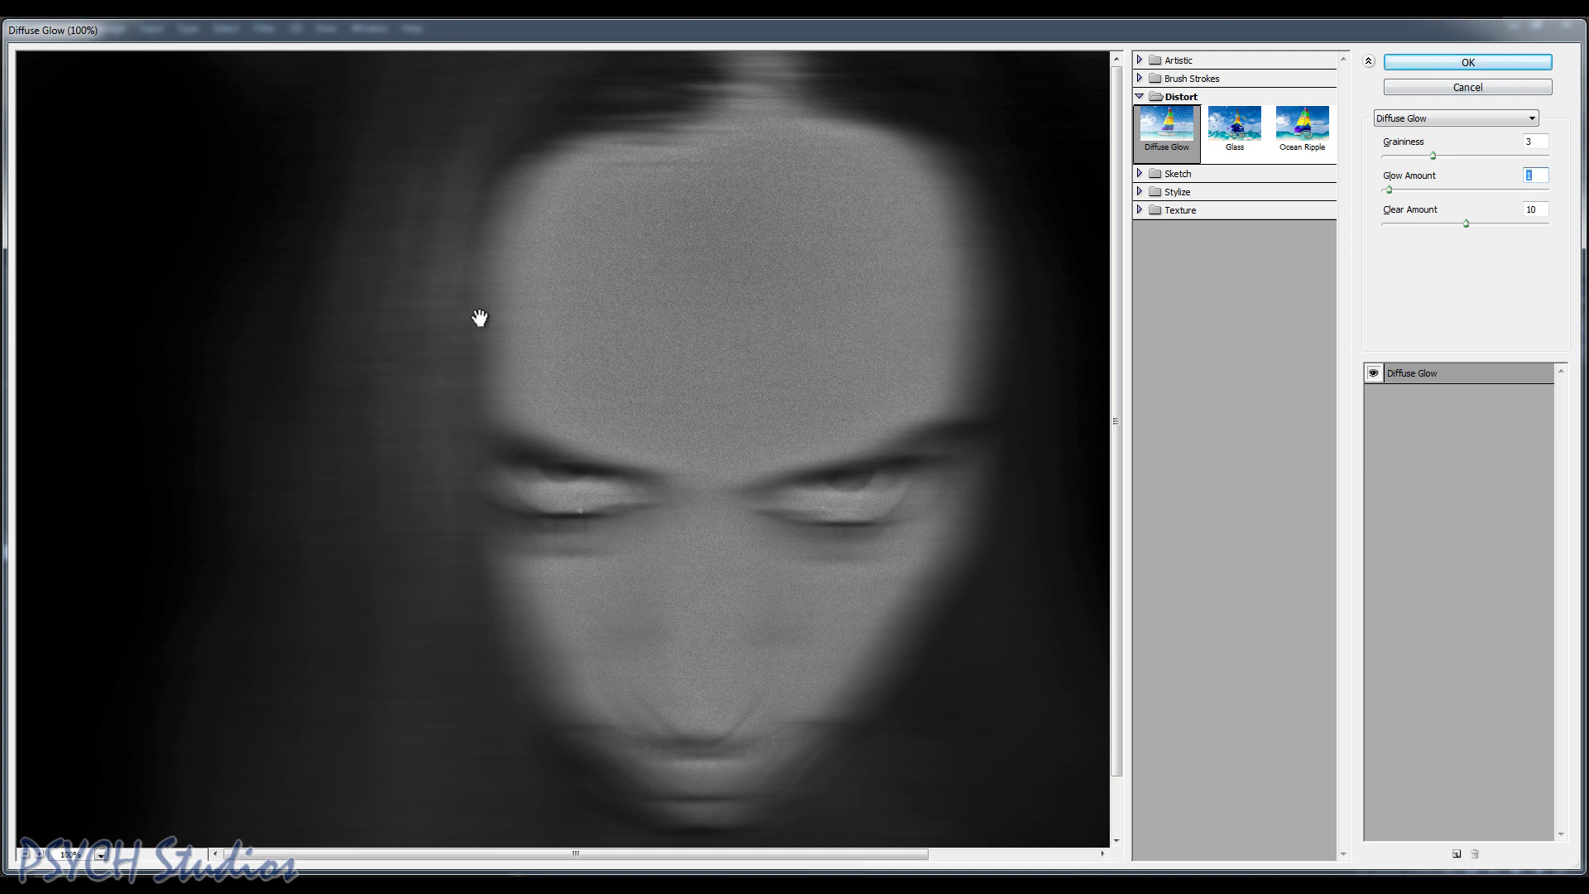
click(1472, 62)
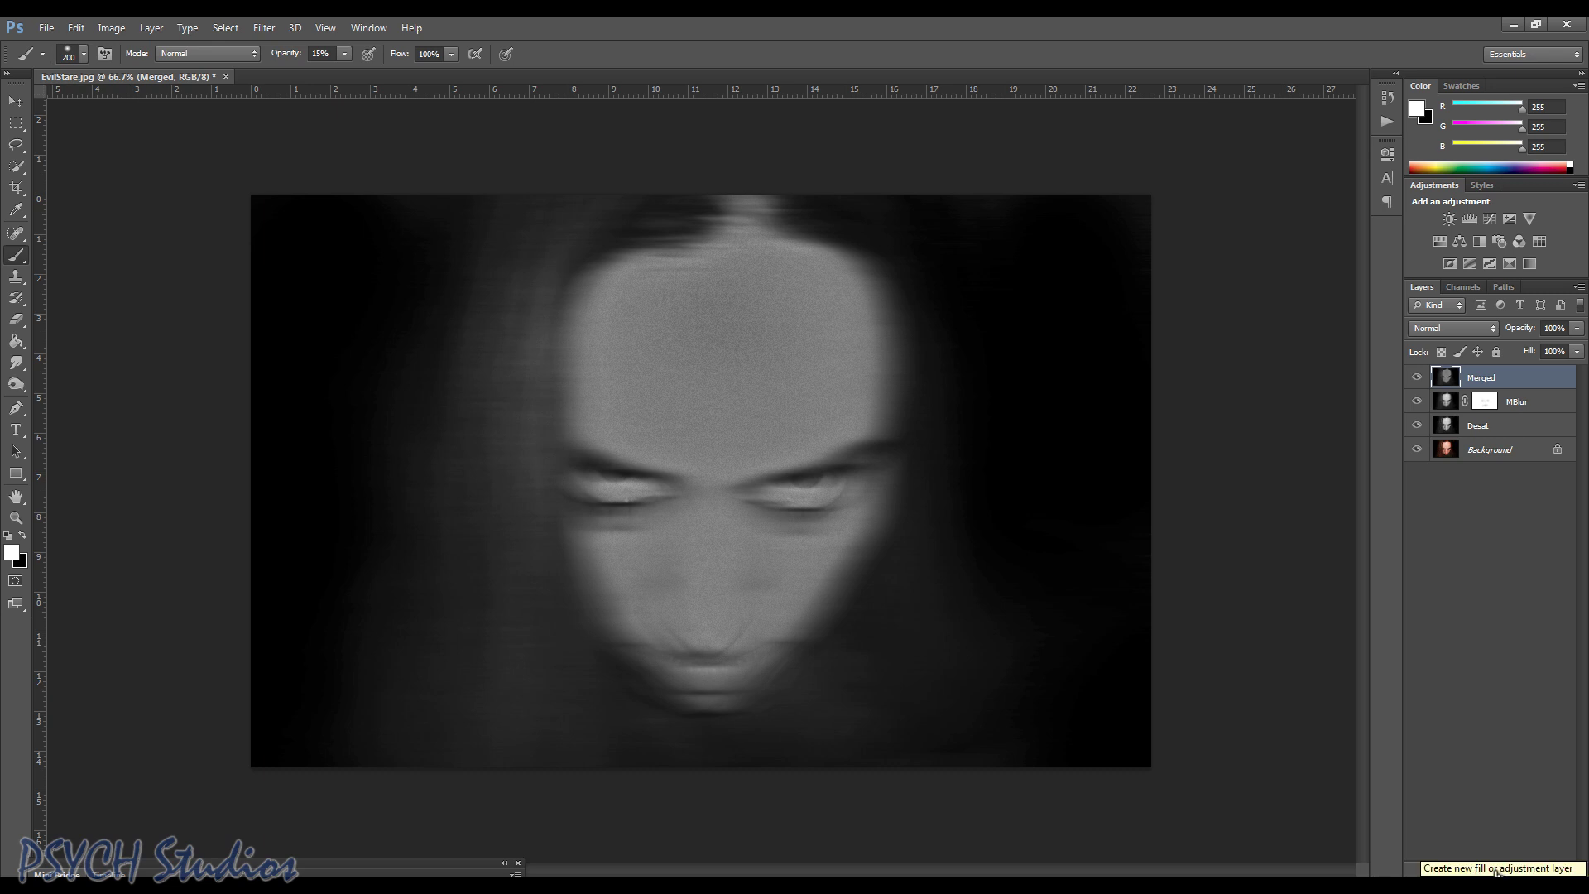
Add a Solid Color fill layer in muted mid-green #478f46 above Merged.
click(1495, 871)
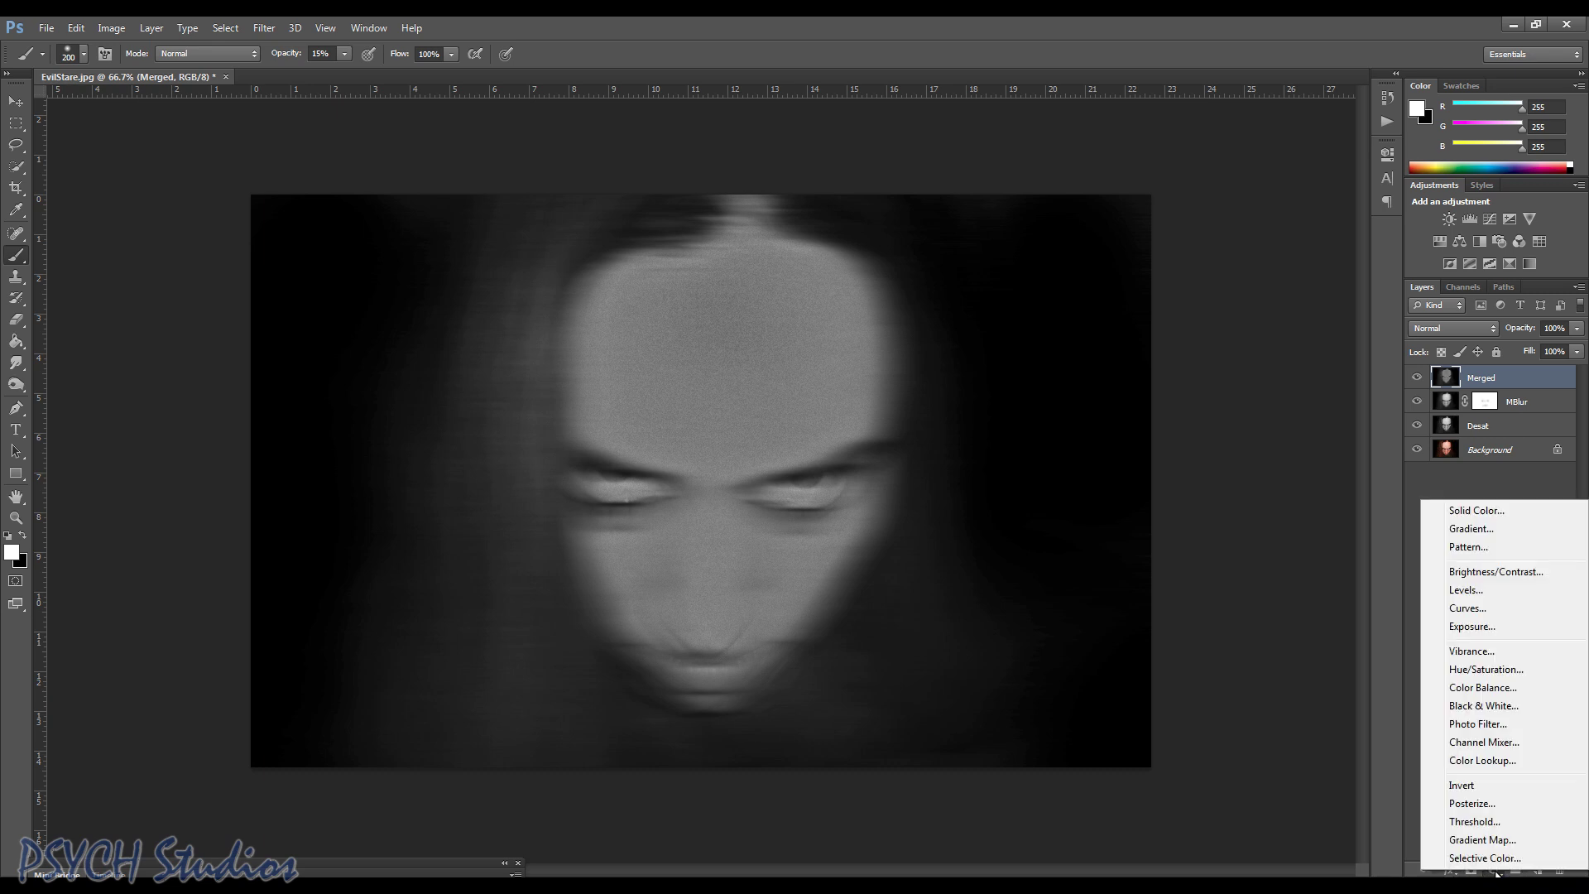
click(1473, 509)
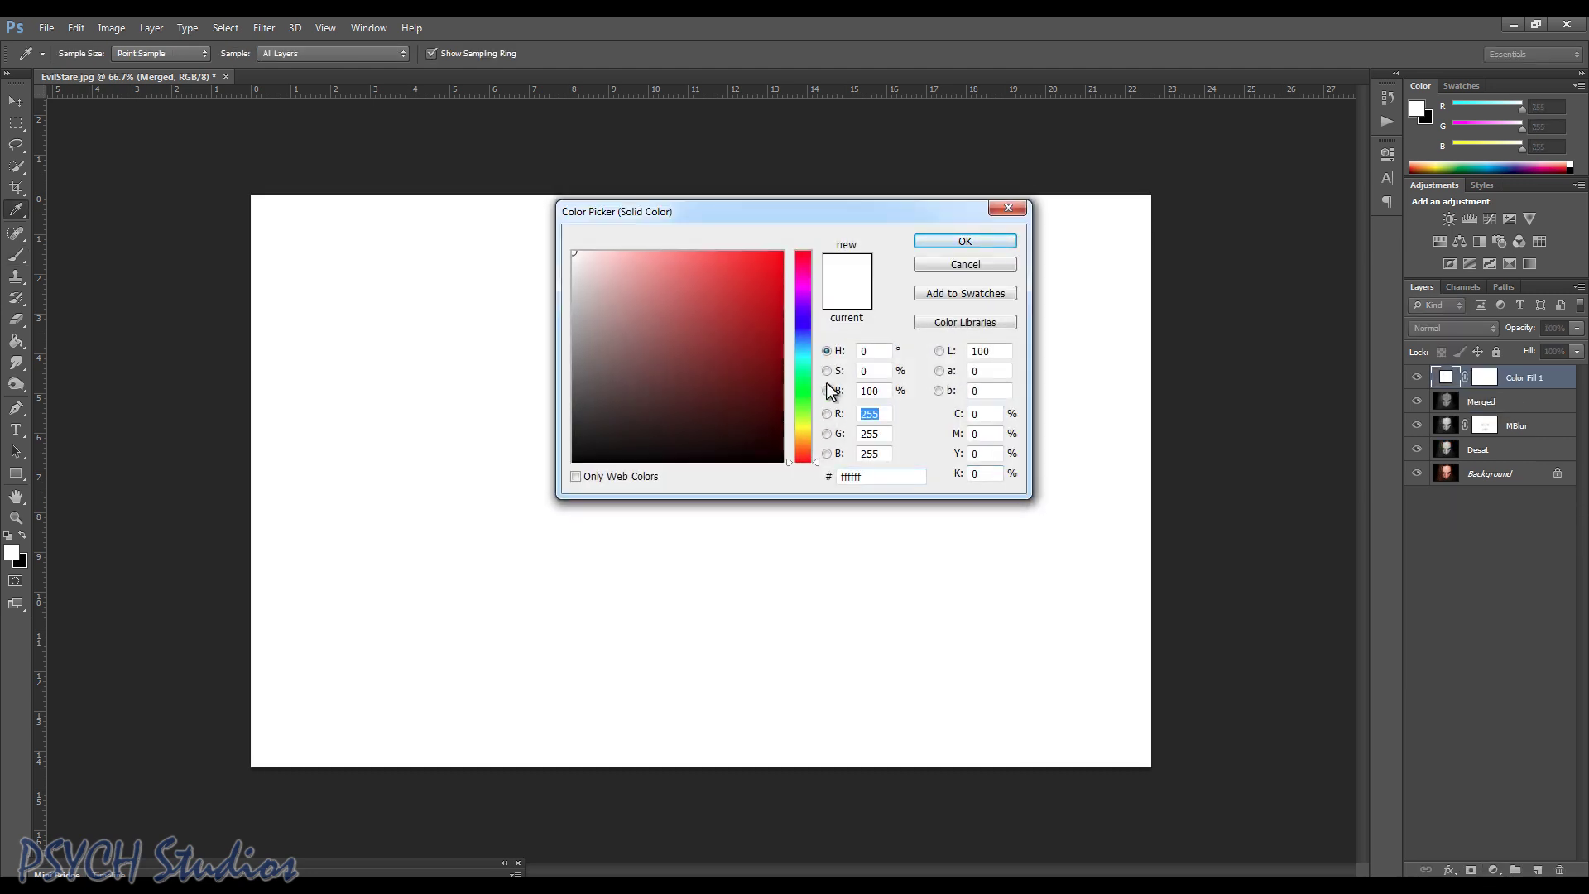
click(804, 393)
drag(803, 394, 803, 392)
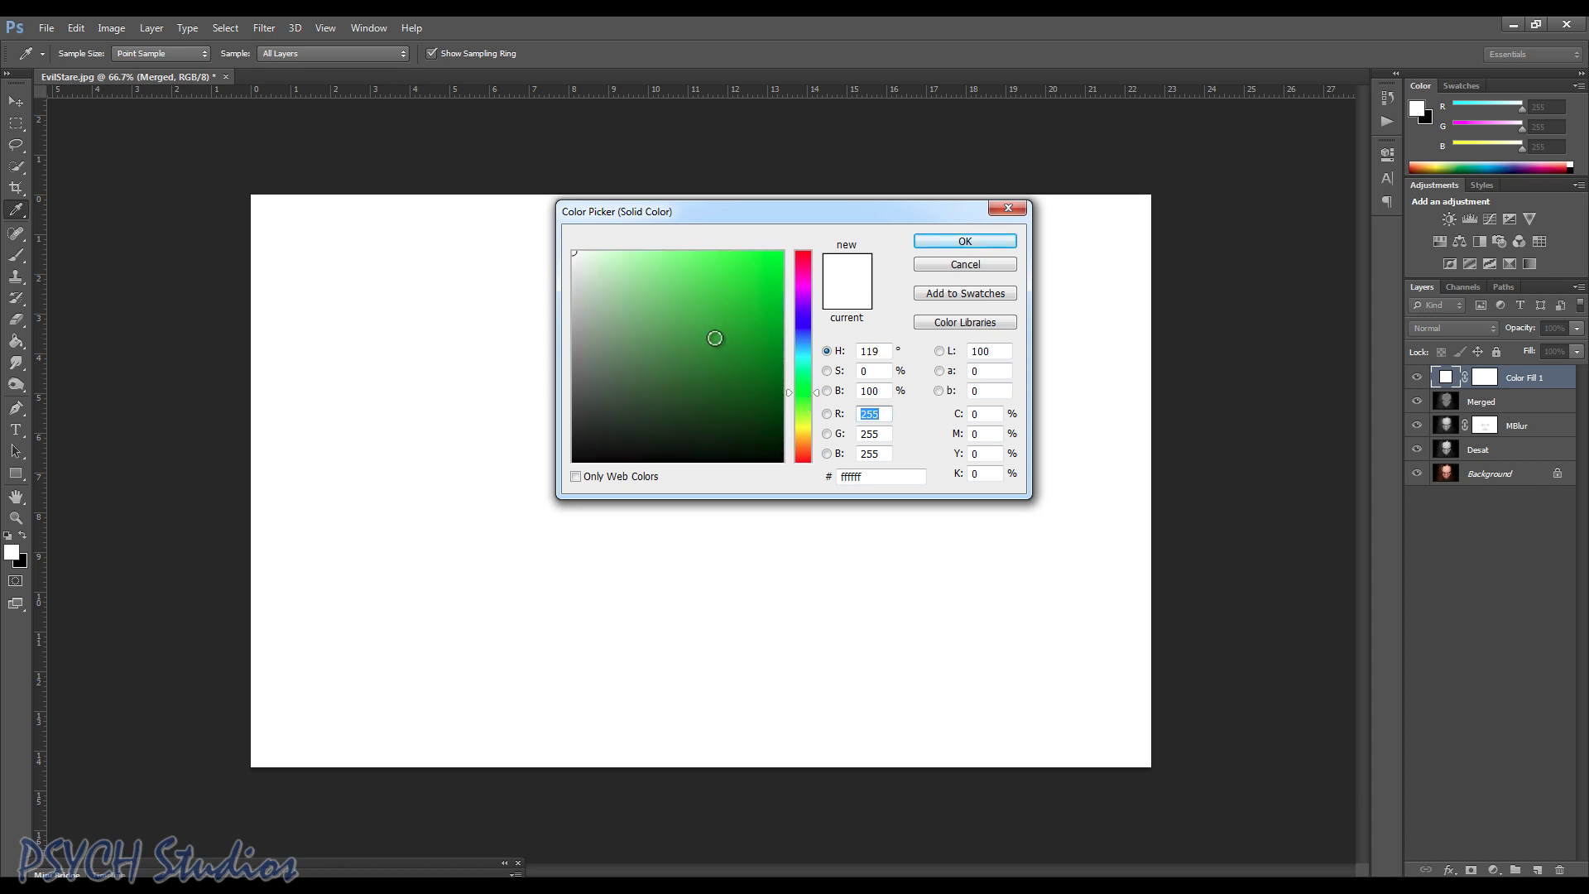
drag(709, 337, 679, 341)
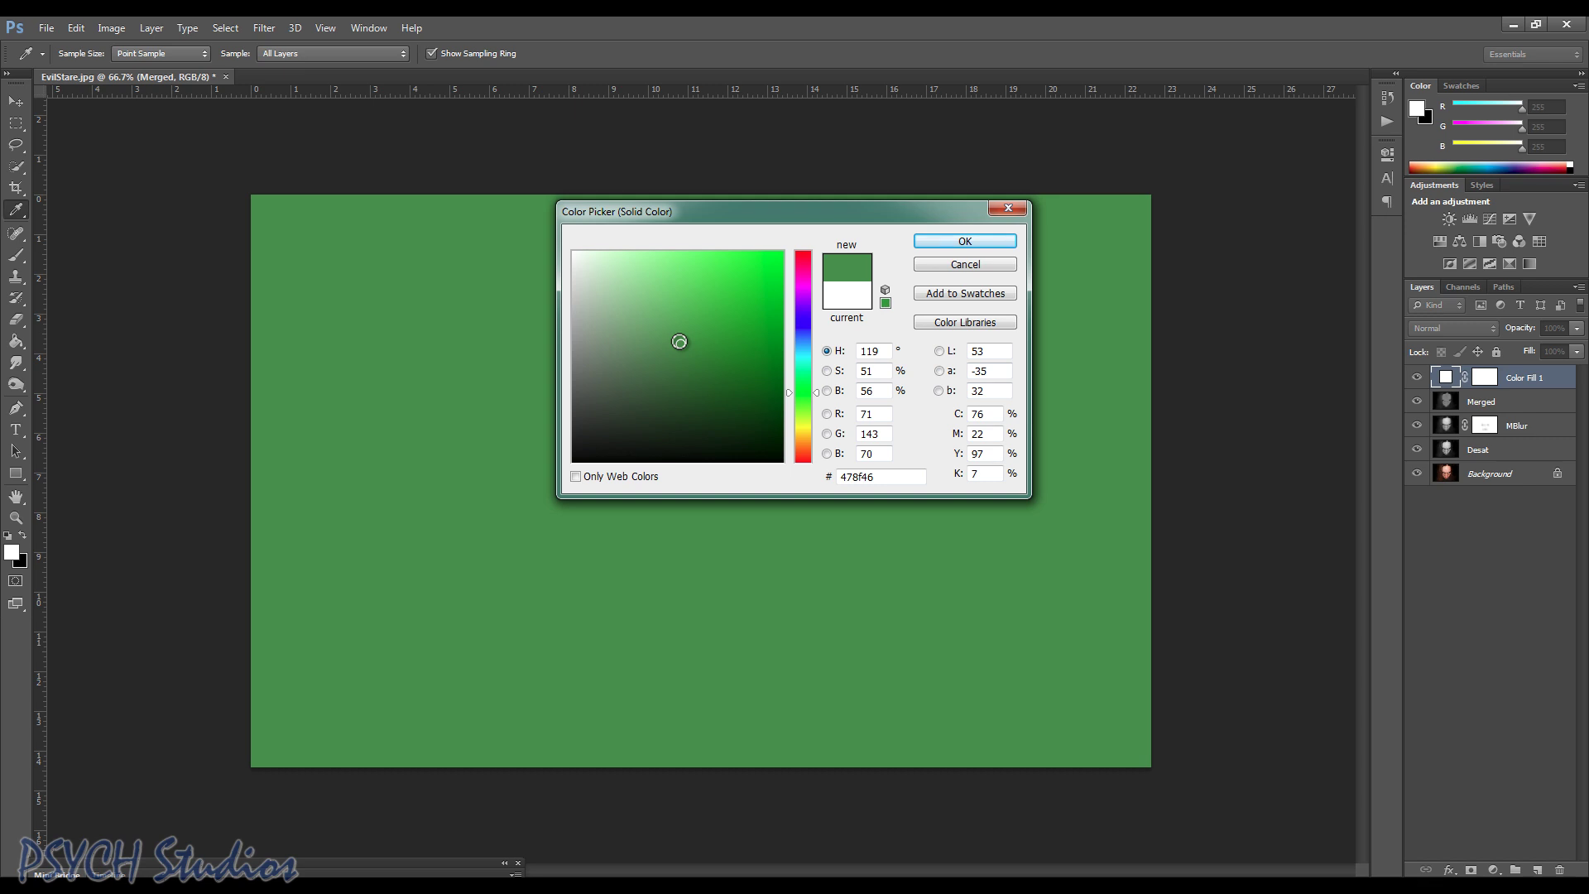
click(930, 241)
key(b)
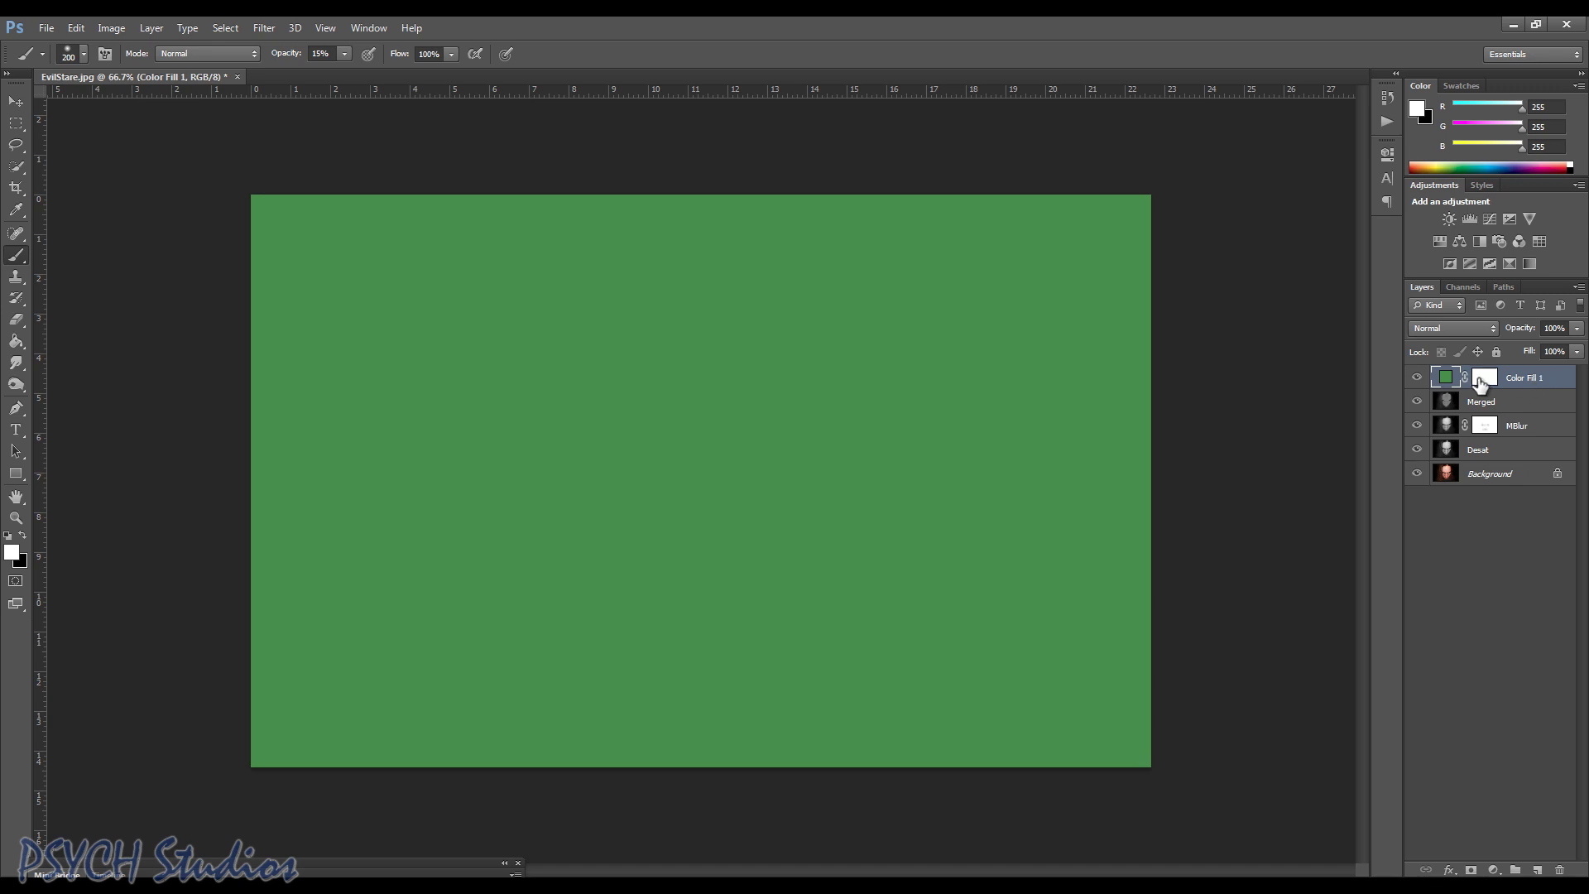
Set Color Fill 1 to the Color Dodge blend mode at 36% opacity.
click(1492, 327)
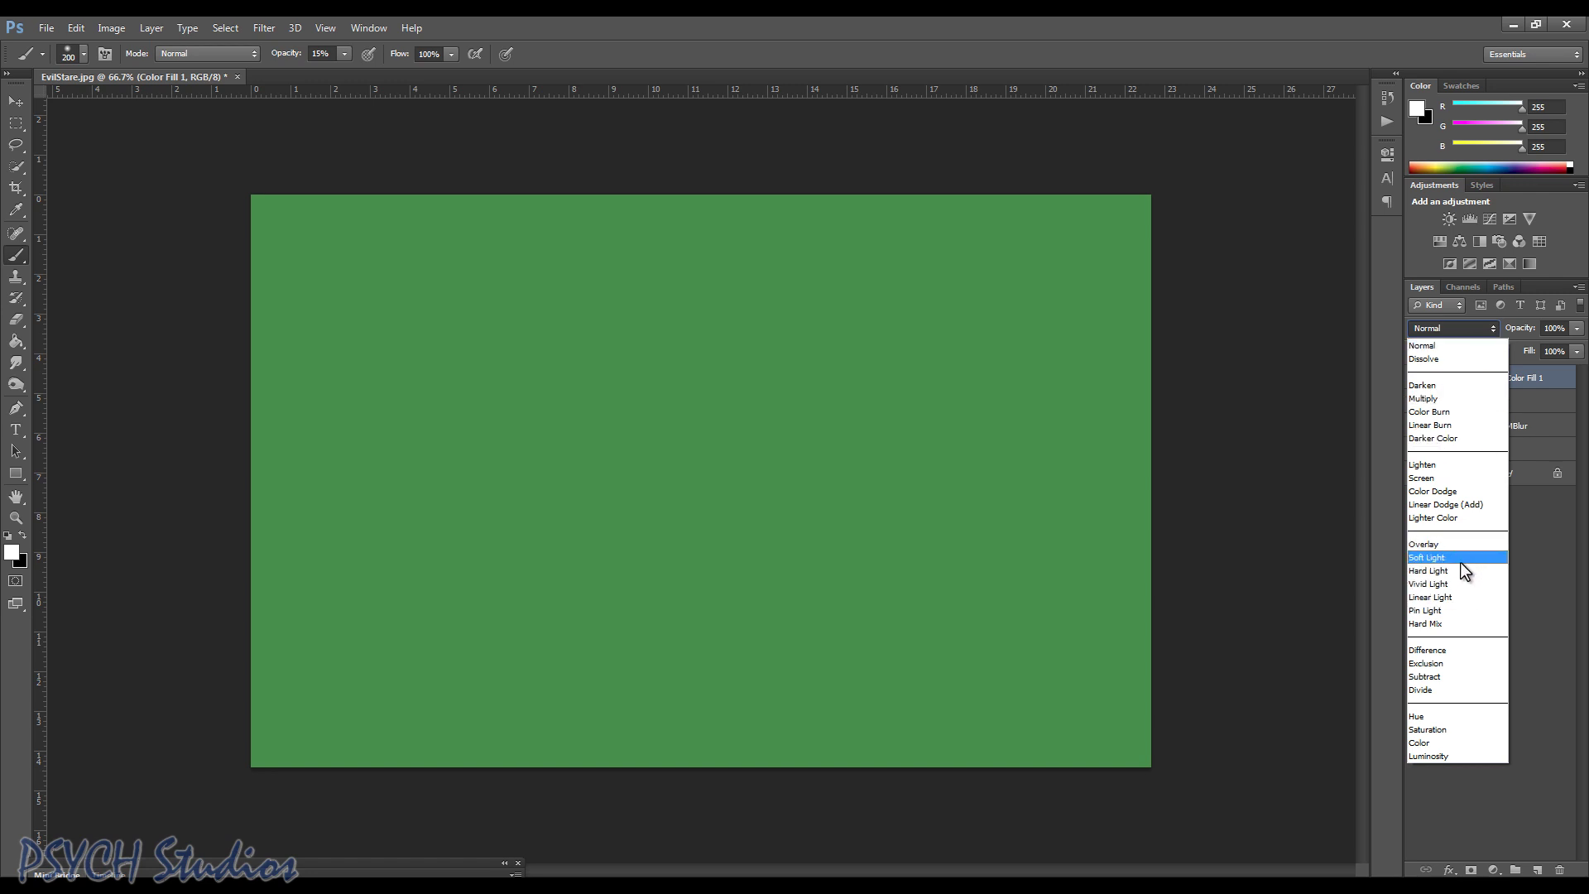
click(1465, 492)
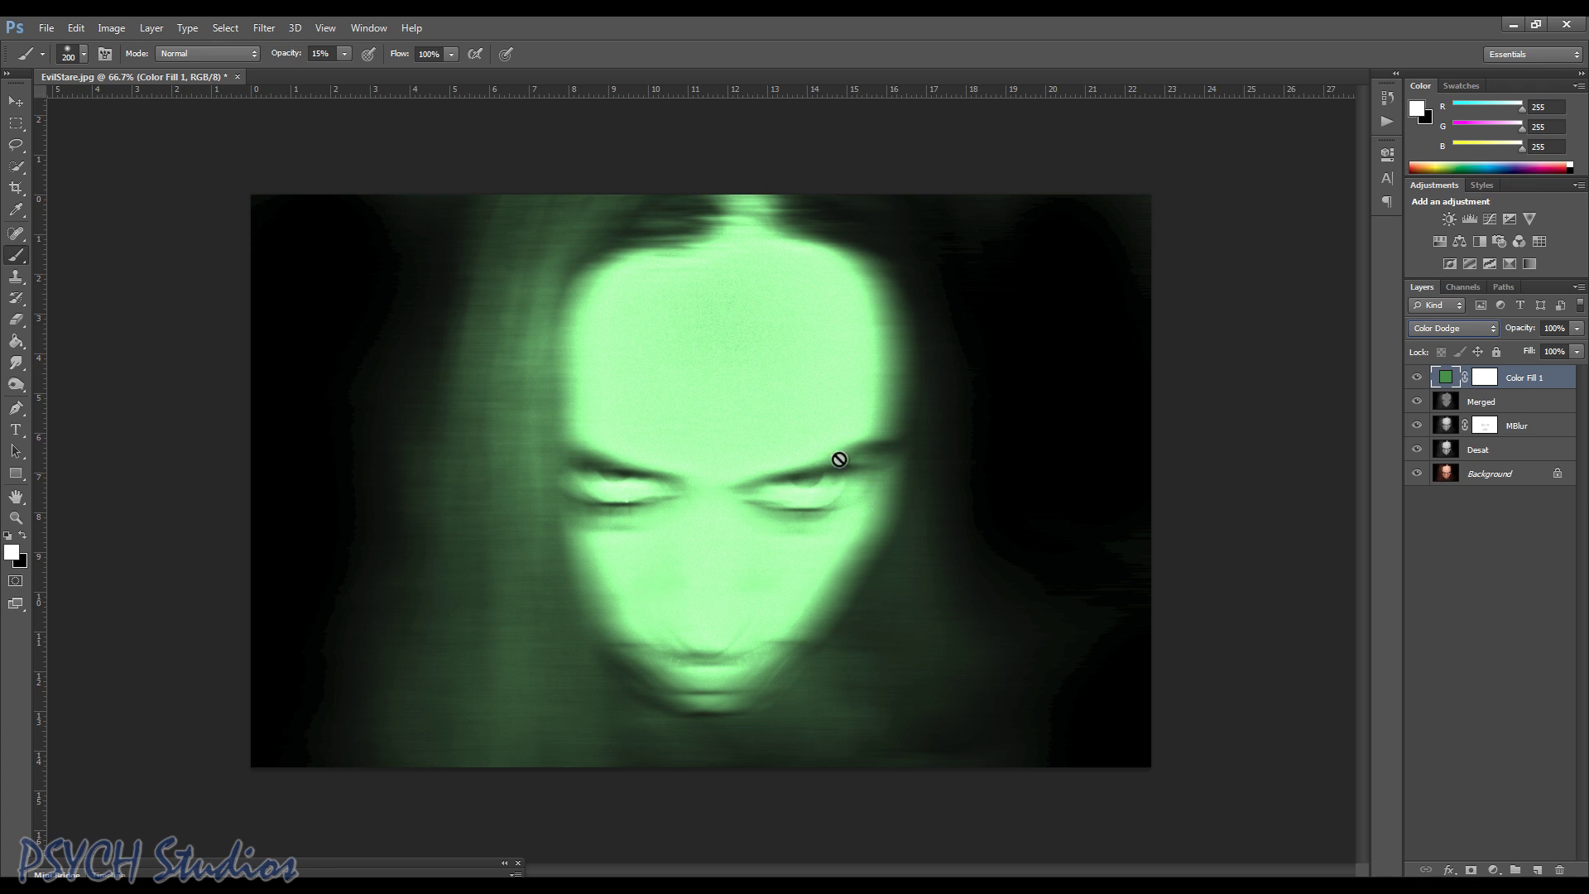
click(1576, 331)
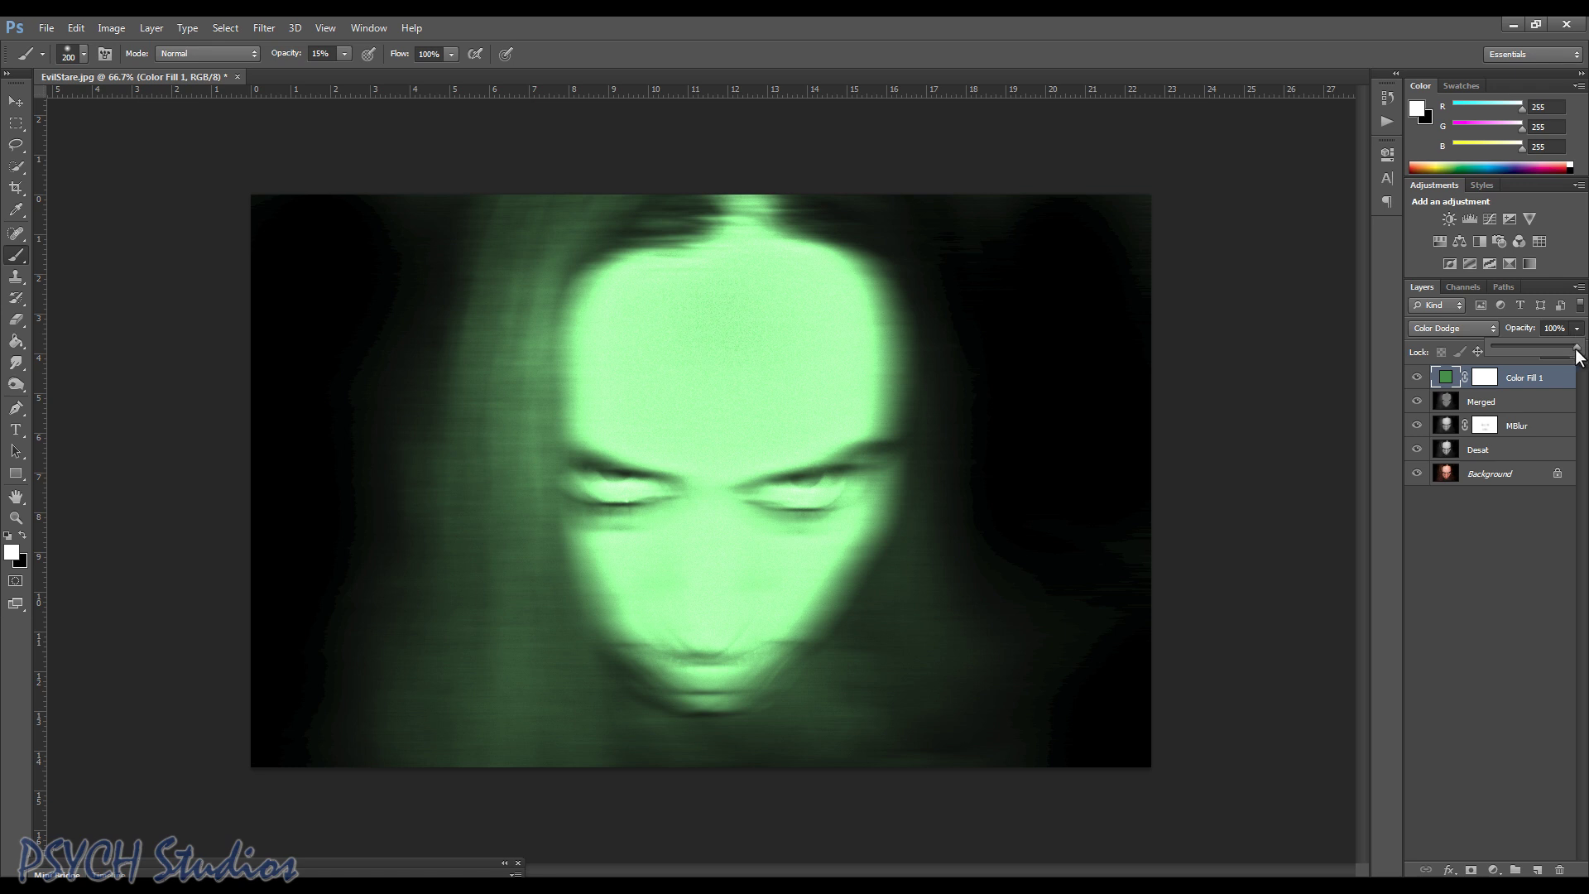
drag(1577, 354, 1527, 355)
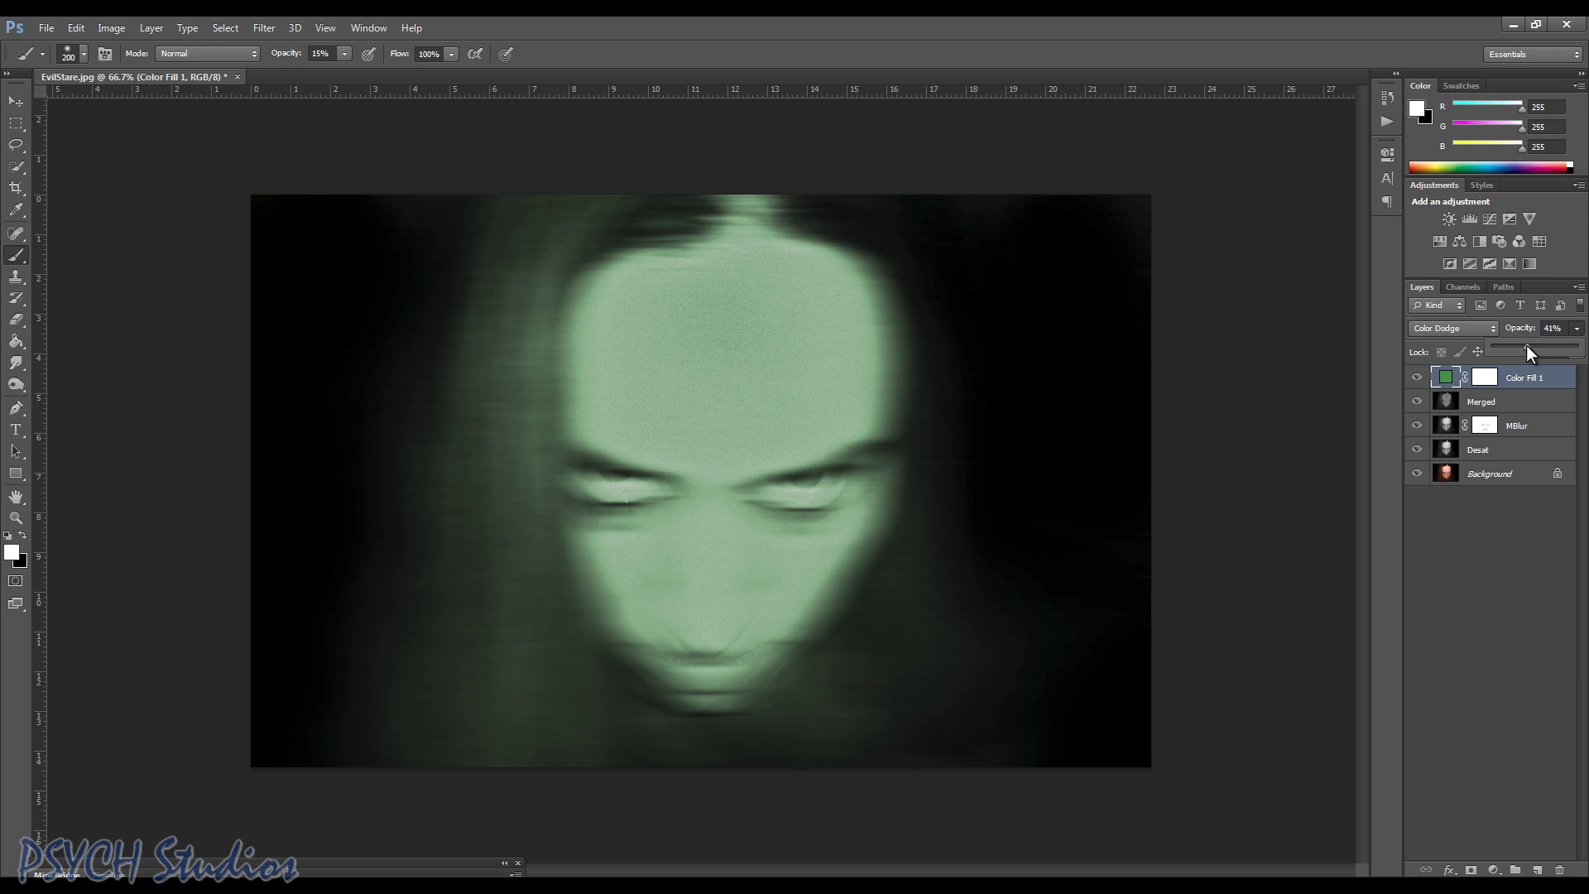
drag(1521, 354, 1517, 356)
click(1539, 549)
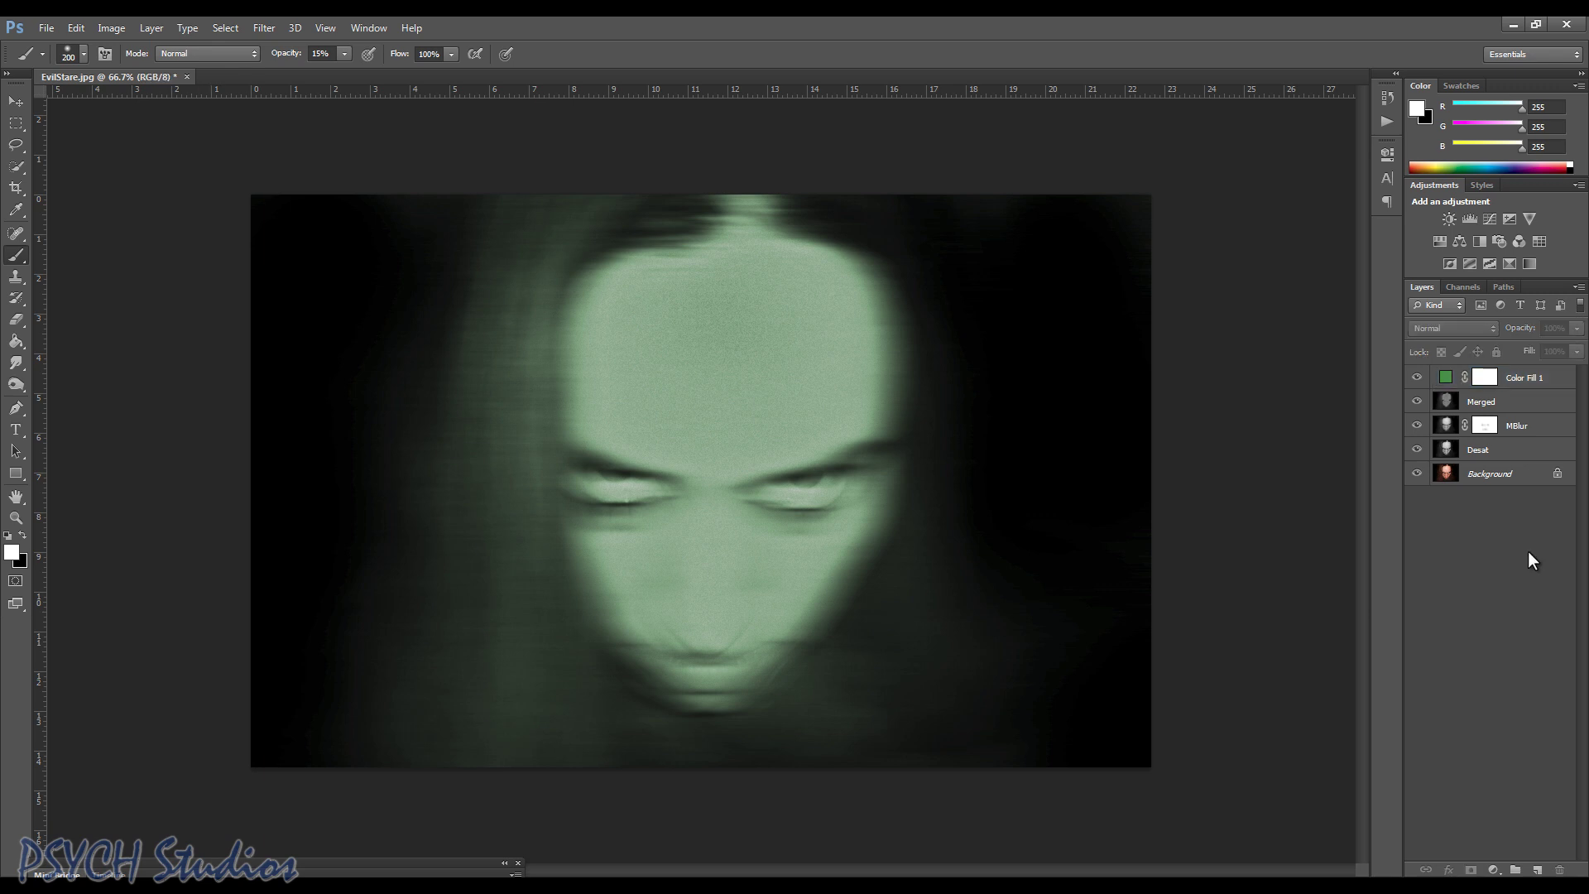